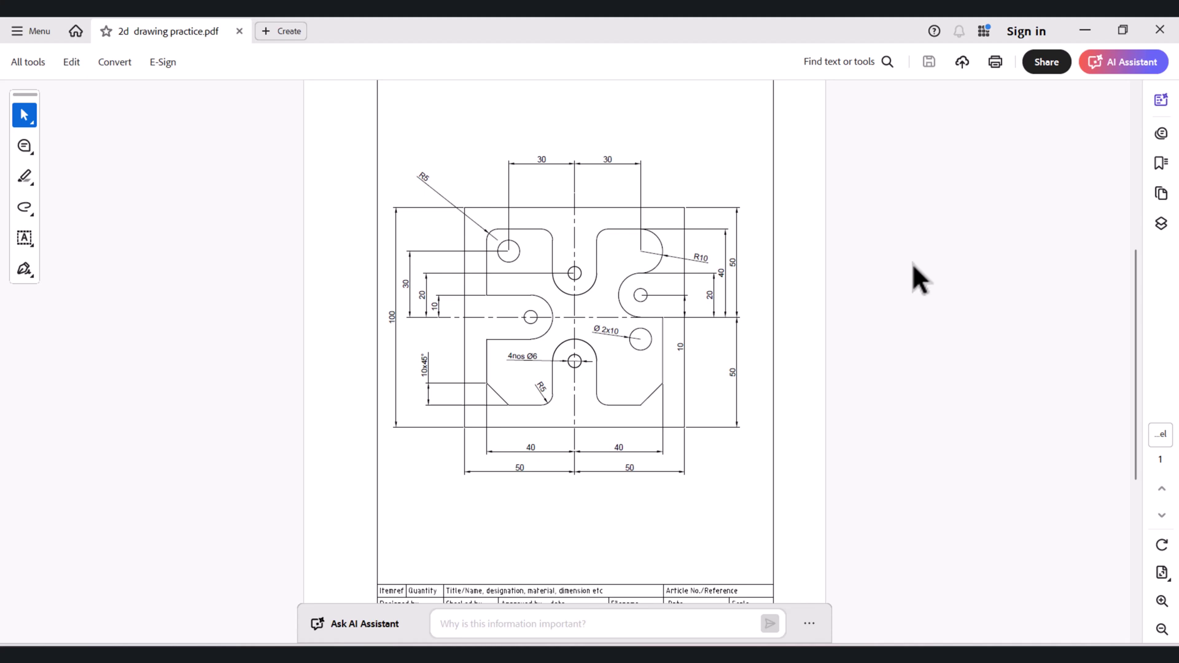
{"action": "scroll", "coordinate": [624, 433], "scroll_direction": "up", "scroll_amount": 1}
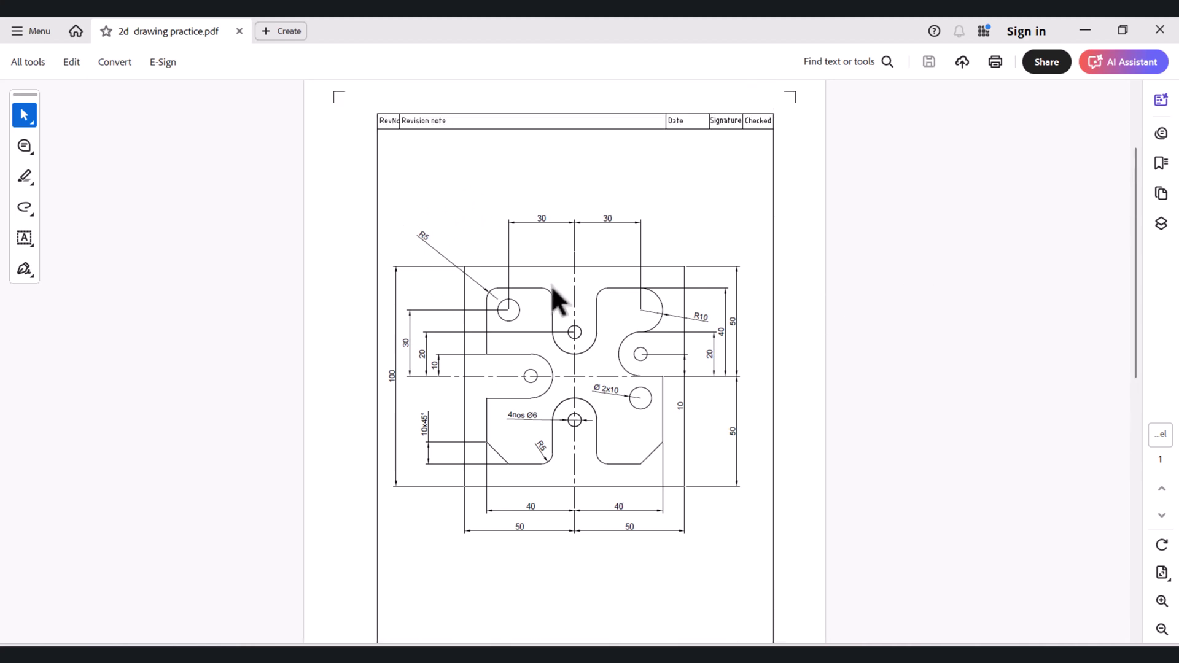
{"action": "scroll", "coordinate": [585, 365], "scroll_direction": "down", "scroll_amount": 1}
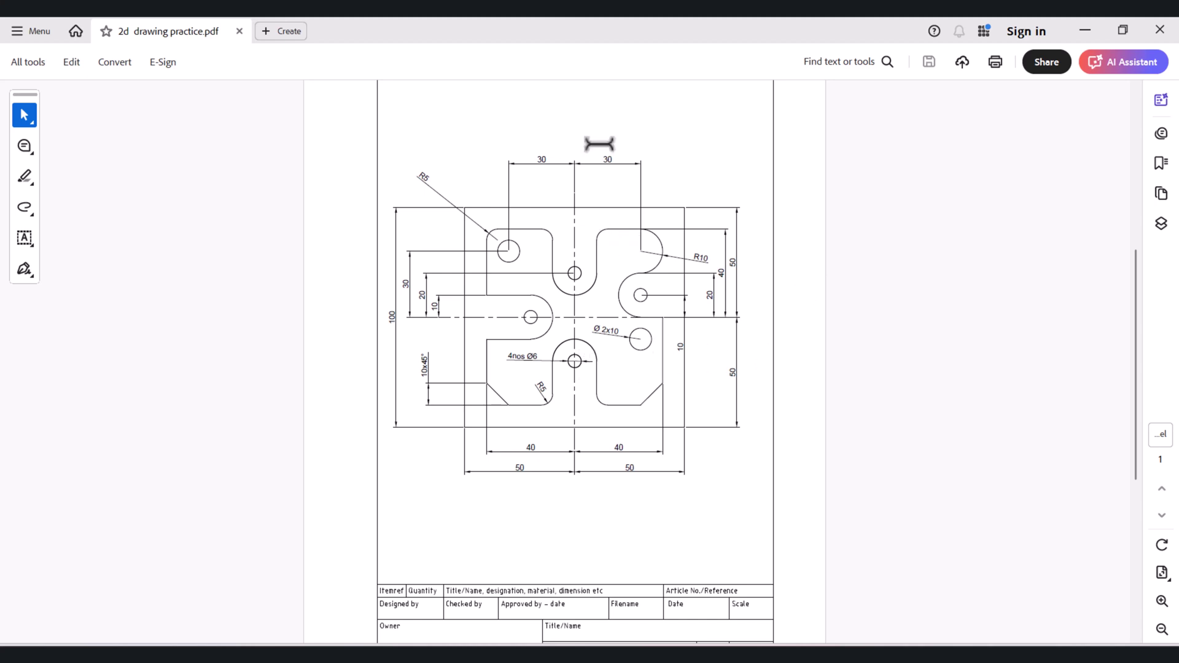
- Close Adobe Acrobat after reviewing the 2d drawing practice PDF
{"action": "left_click", "coordinate": [1163, 28]}
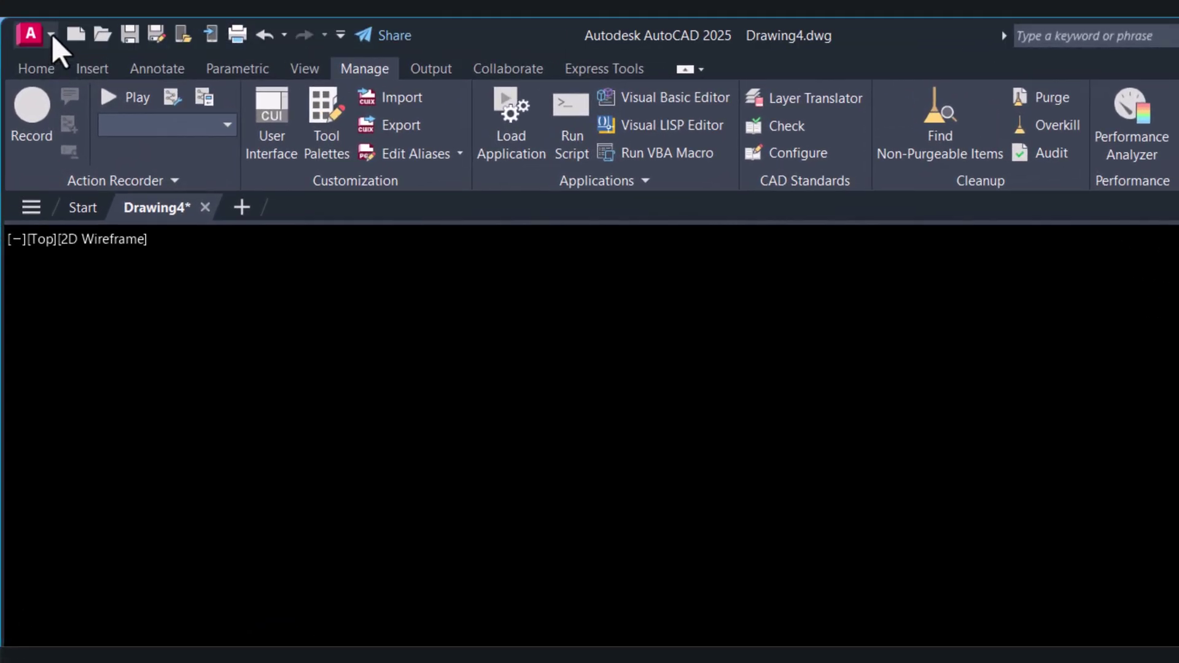
- Start the PDF import command from the Application menu's Import > PDF entry
{"action": "left_click", "coordinate": [52, 34]}
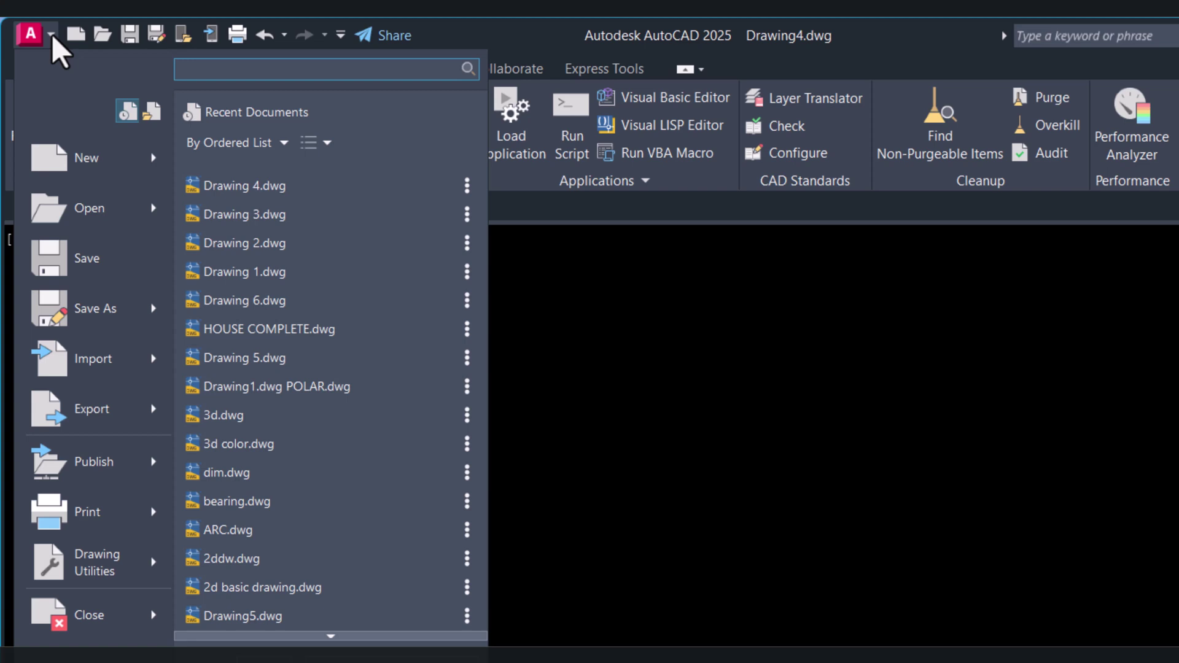
{"action": "mouse_move", "coordinate": [94, 358]}
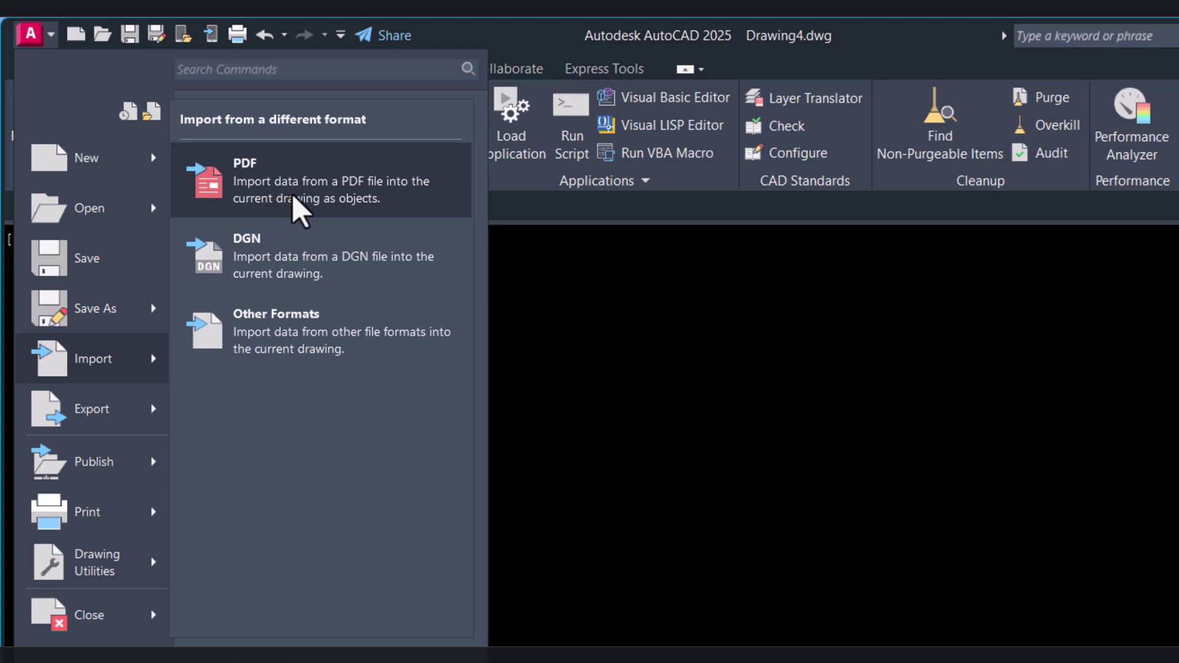
{"action": "left_click", "coordinate": [254, 186]}
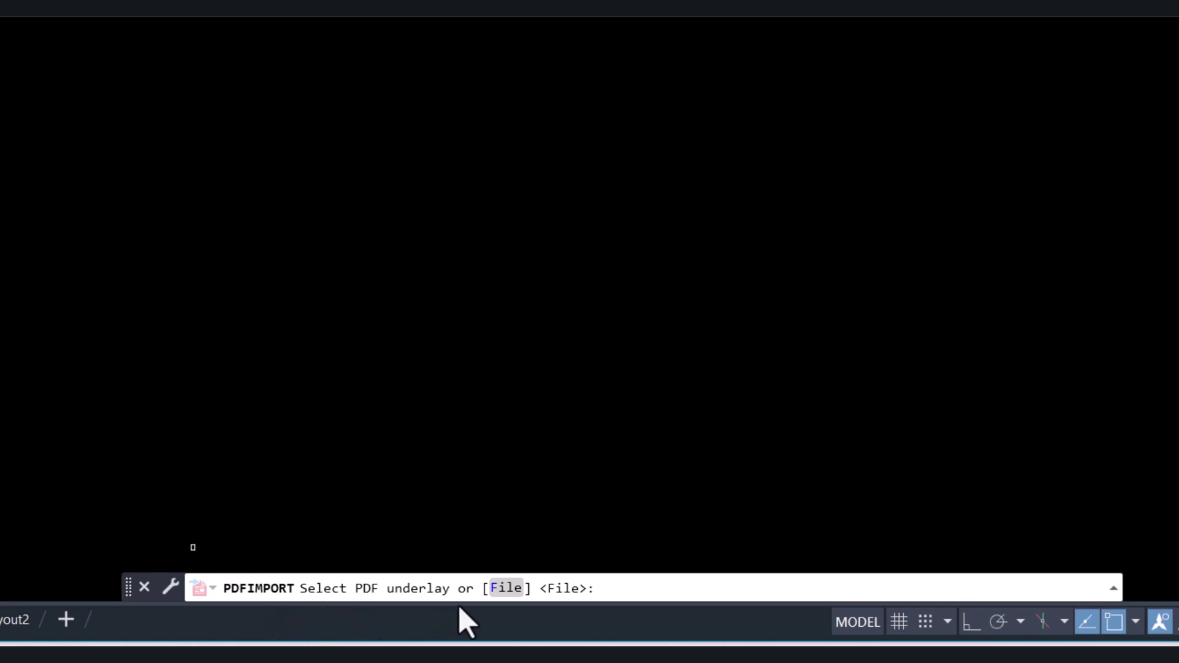
- Choose 2d drawing practice.pdf from Documents as the file to import
{"action": "left_click", "coordinate": [504, 589]}
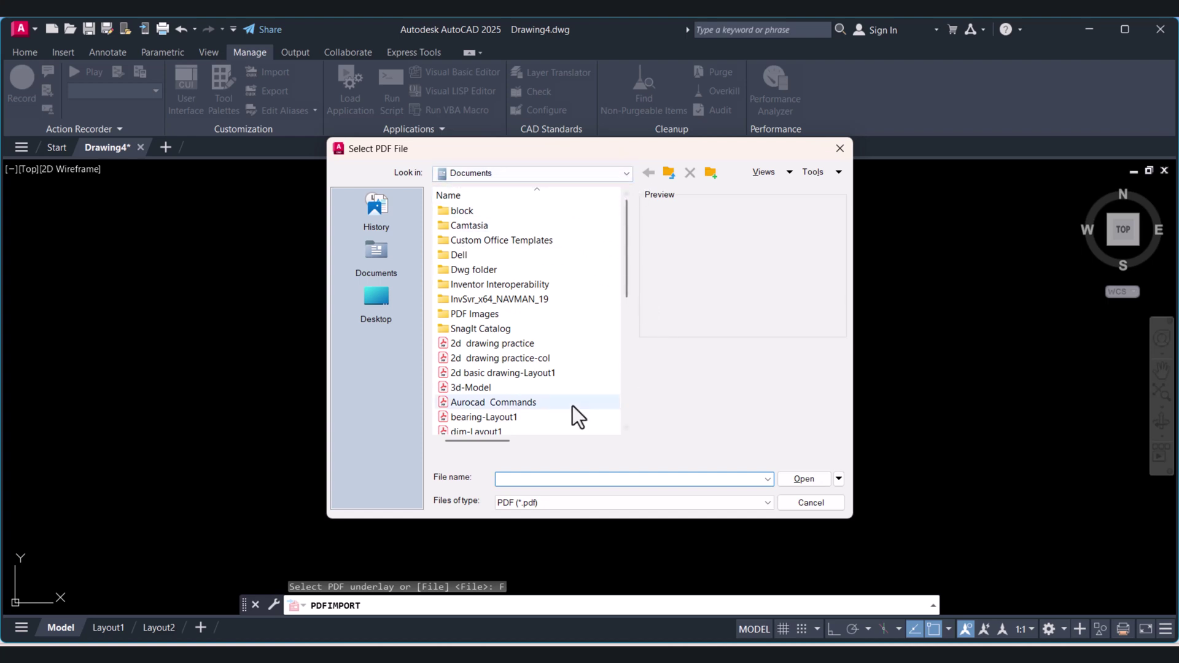
{"action": "left_click", "coordinate": [467, 347]}
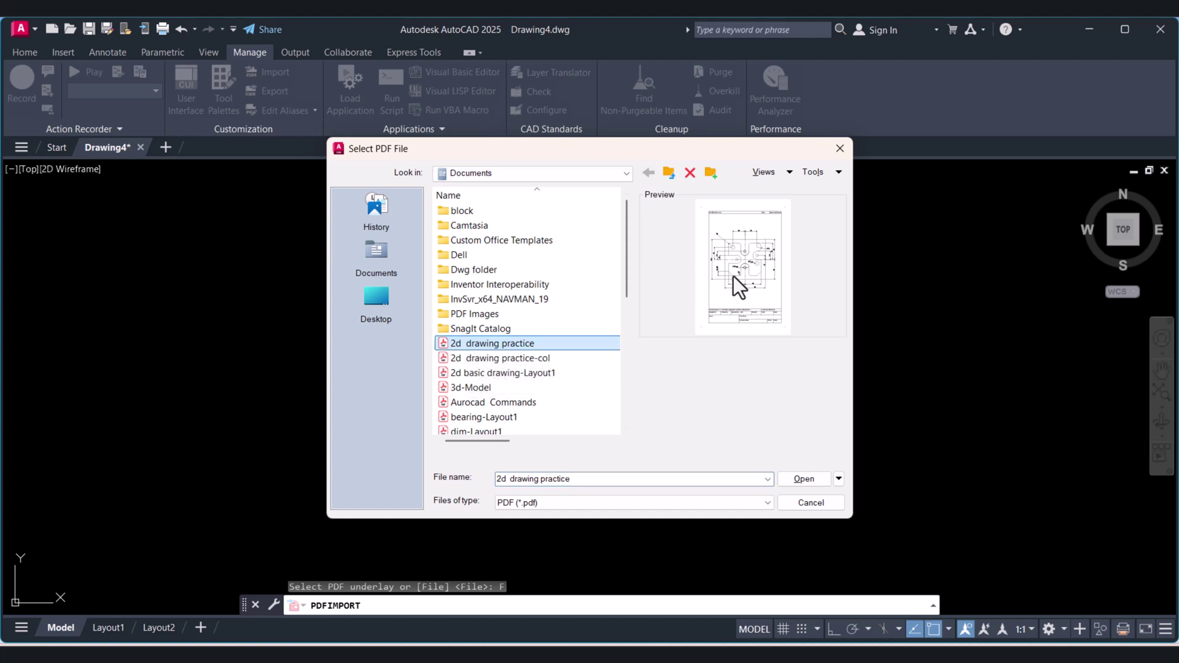
{"action": "left_click", "coordinate": [804, 480]}
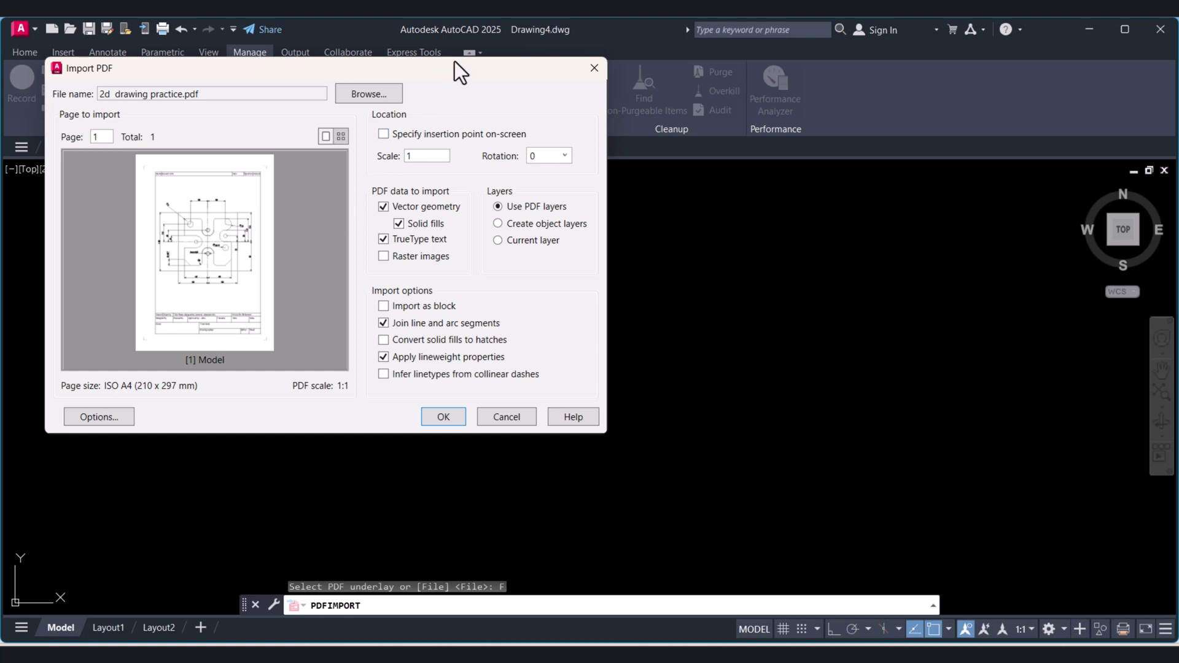
- Enable raster images in the Import PDF settings while keeping PDF layers
{"action": "left_click_drag", "start_coordinate": [454, 60], "coordinate": [711, 133]}
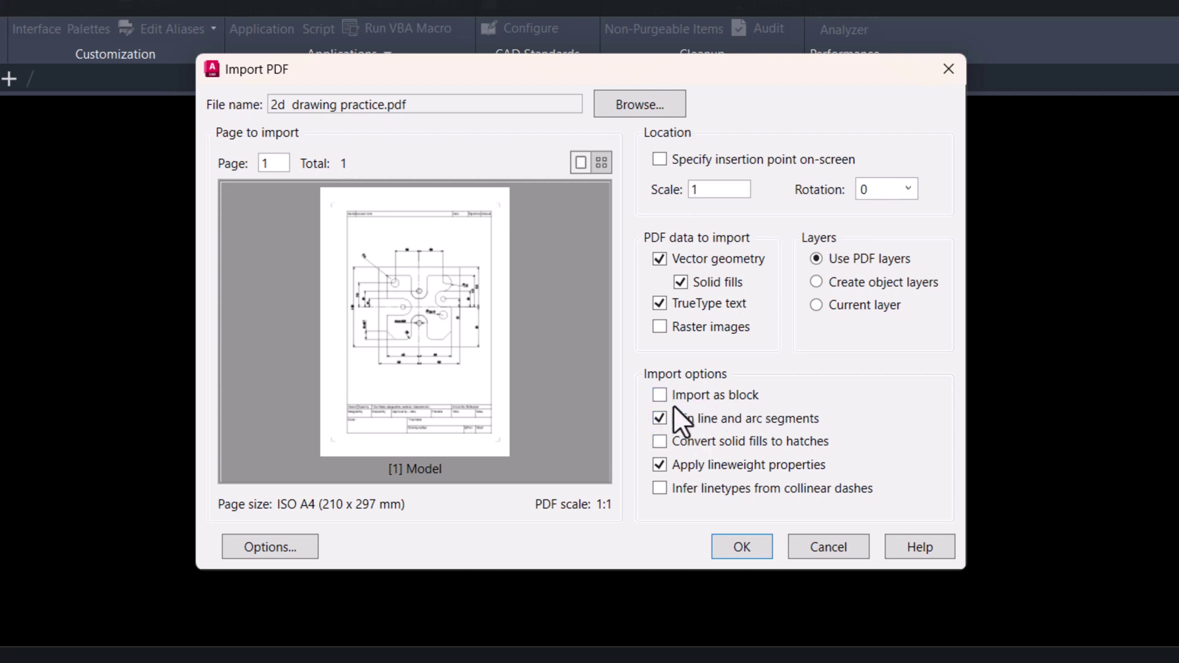
{"action": "left_click", "coordinate": [660, 418]}
{"action": "left_click", "coordinate": [722, 551]}
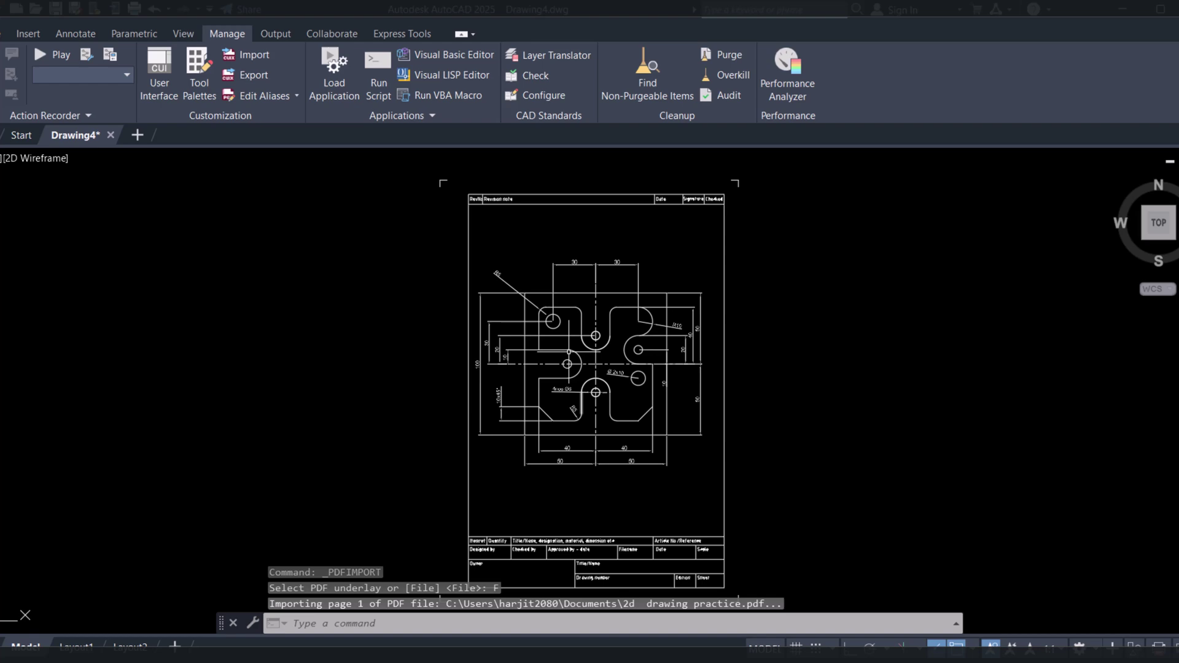
{"action": "scroll", "coordinate": [626, 393], "scroll_direction": "up", "scroll_amount": 3}
{"action": "scroll", "coordinate": [632, 408], "scroll_direction": "up", "scroll_amount": 2}
{"action": "middle_click_drag", "start_coordinate": [633, 409], "coordinate": [678, 469]}
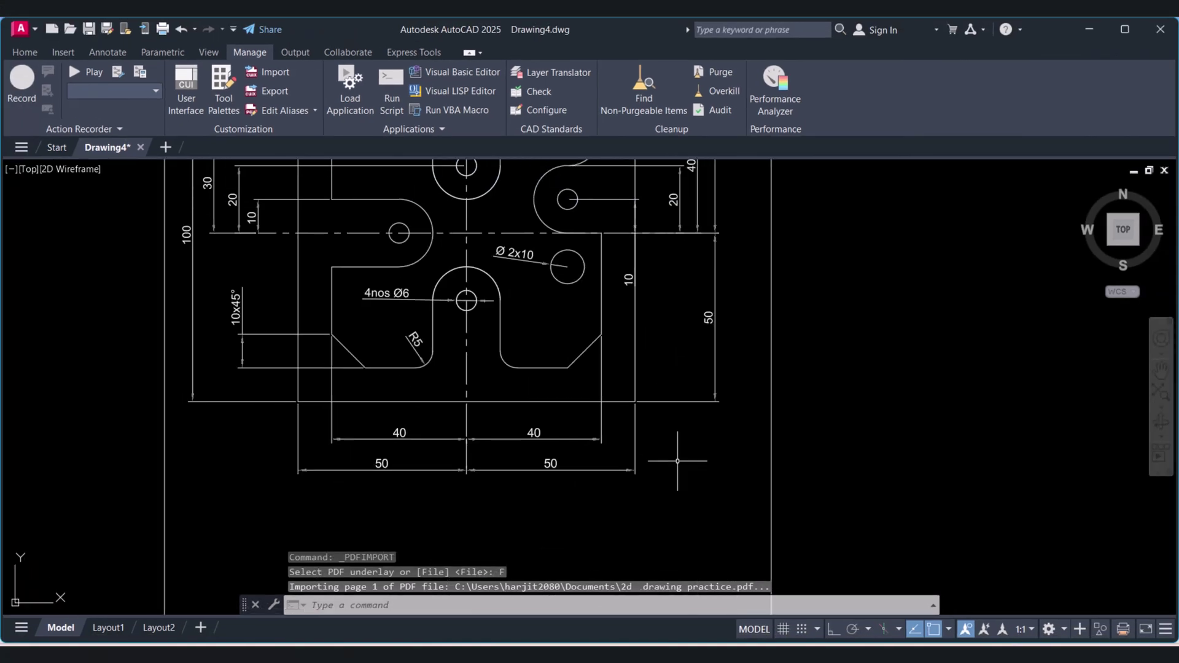
{"action": "scroll", "coordinate": [674, 428], "scroll_direction": "down", "scroll_amount": 5}
{"action": "scroll", "coordinate": [673, 429], "scroll_direction": "up", "scroll_amount": 3}
{"action": "left_click", "coordinate": [725, 346]}
{"action": "left_click", "coordinate": [645, 265]}
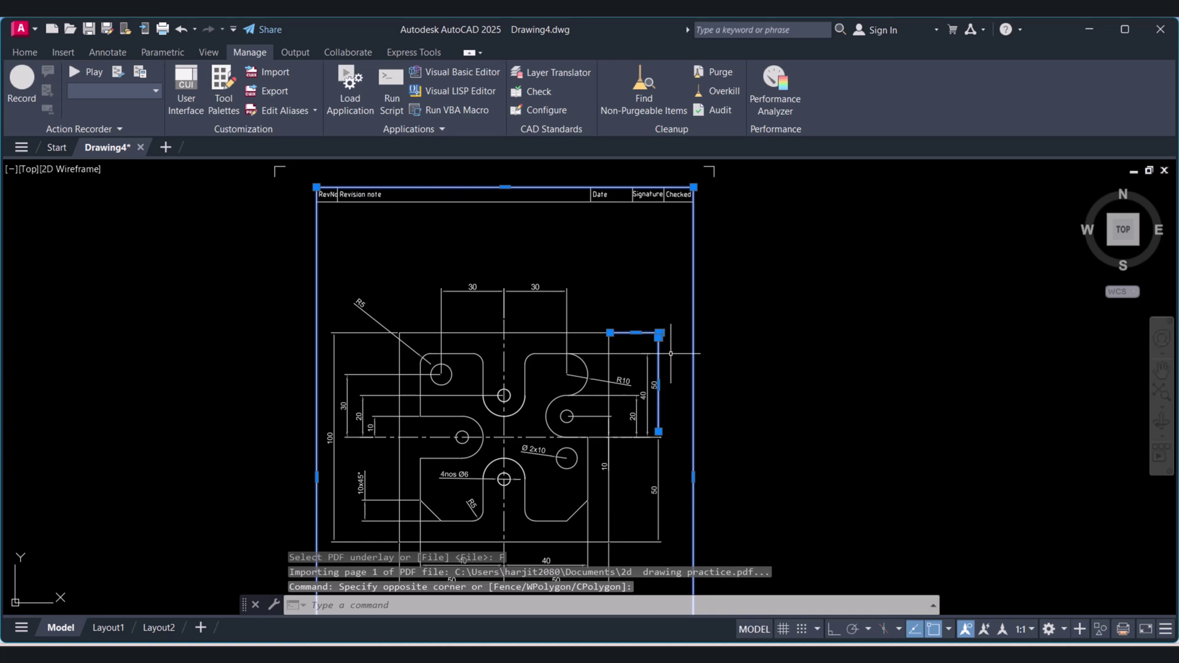
{"action": "key", "text": "Escape"}
{"action": "scroll", "coordinate": [550, 344], "scroll_direction": "down", "scroll_amount": 3}
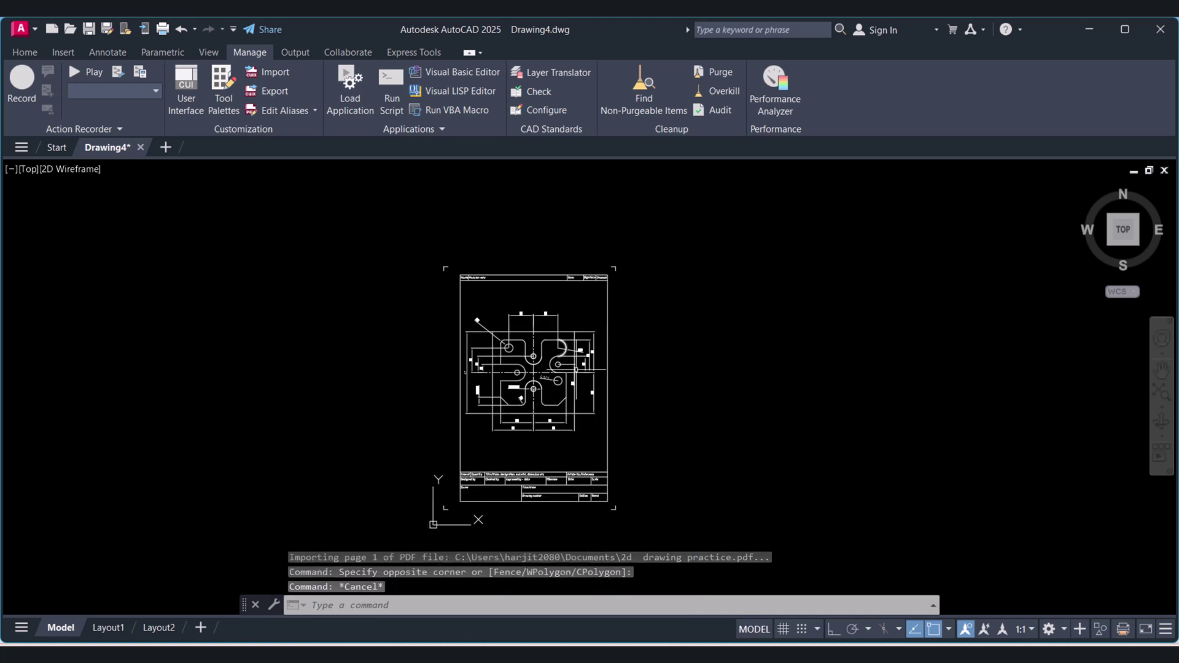
{"action": "scroll", "coordinate": [547, 297], "scroll_direction": "up", "scroll_amount": 3}
{"action": "scroll", "coordinate": [535, 295], "scroll_direction": "up", "scroll_amount": 1}
{"action": "scroll", "coordinate": [498, 287], "scroll_direction": "up", "scroll_amount": 2}
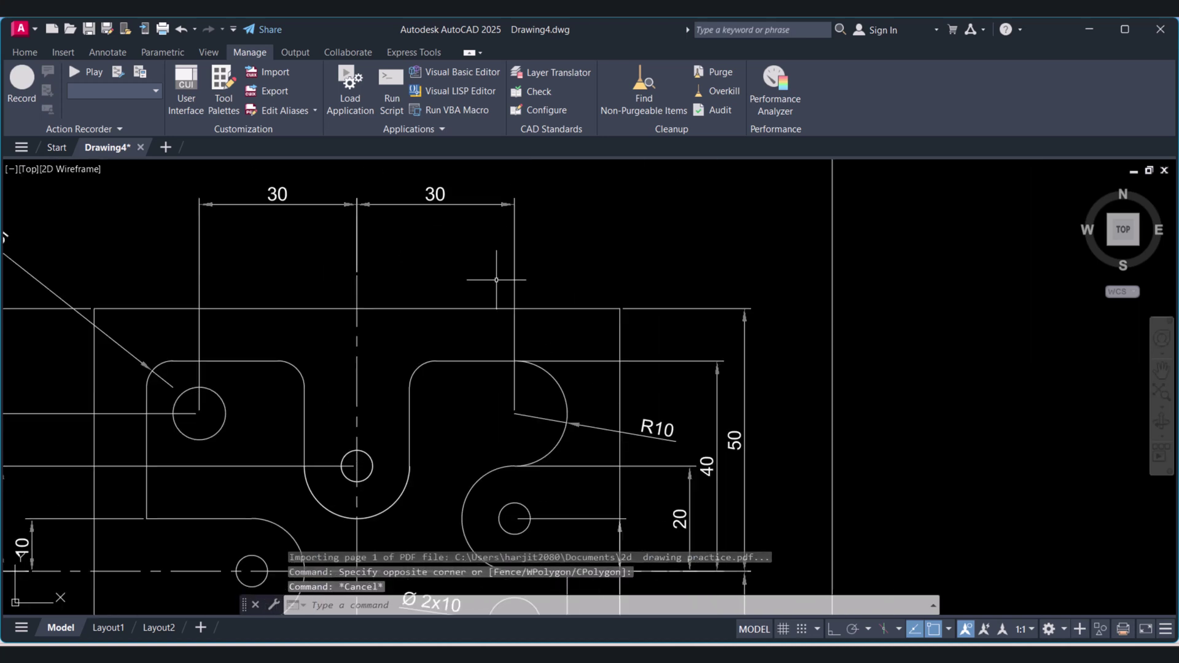
{"action": "scroll", "coordinate": [487, 286], "scroll_direction": "up", "scroll_amount": 1}
{"action": "left_click", "coordinate": [486, 255]}
{"action": "key", "text": "Escape"}
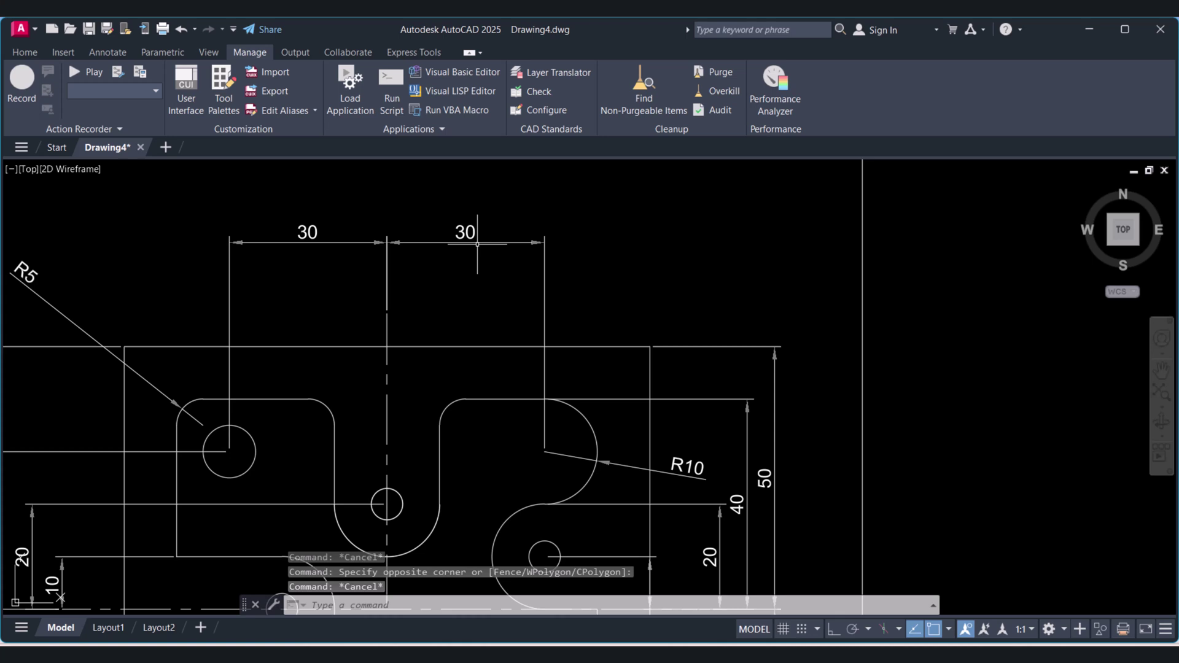
{"action": "key", "text": "Escape"}
{"action": "key", "text": "Escape"}
{"action": "type", "text": "ED"}
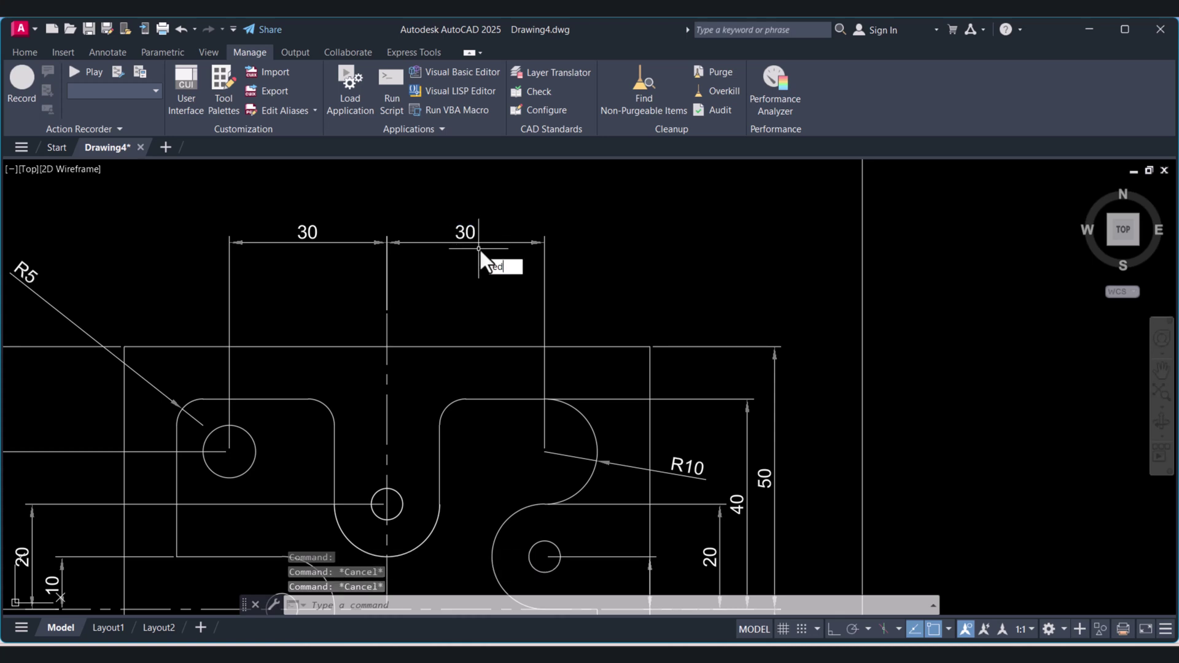
{"action": "key", "text": "Return"}
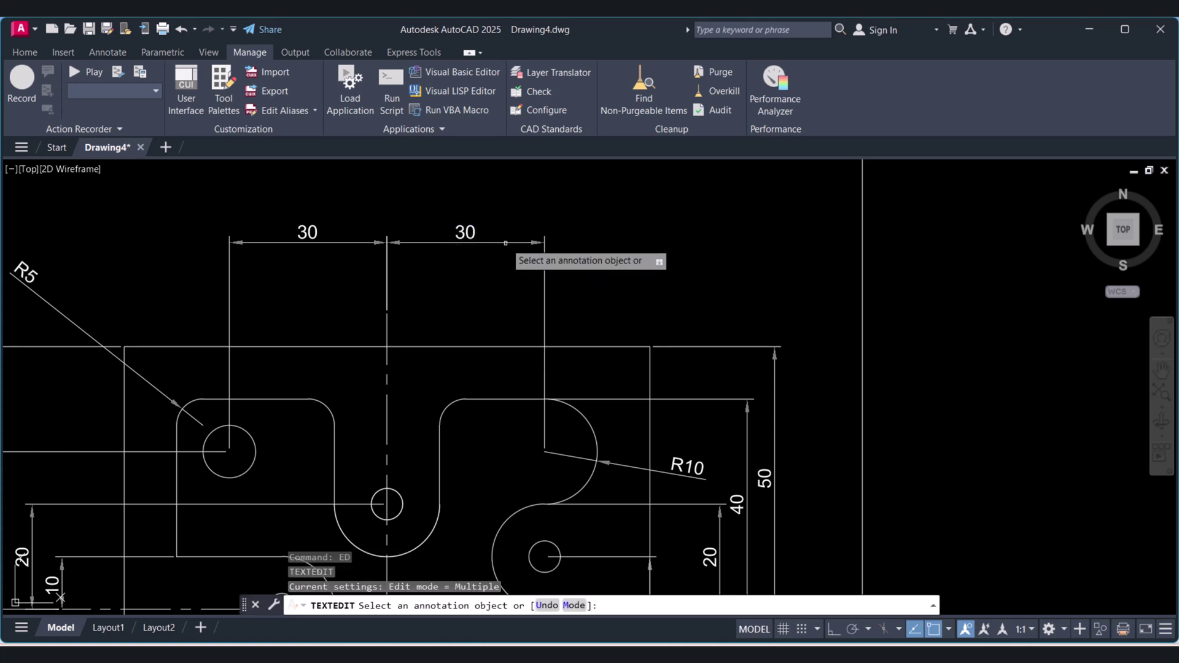
{"action": "left_click", "coordinate": [466, 233]}
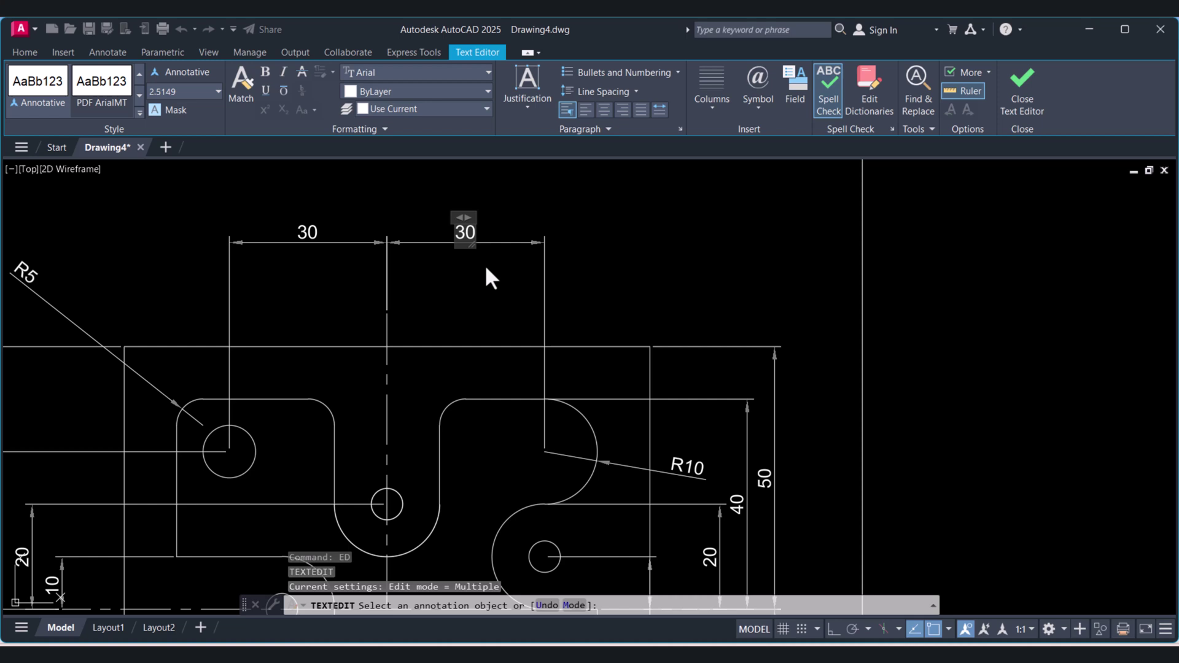
{"action": "left_click", "coordinate": [469, 286]}
{"action": "key", "text": "Escape"}
{"action": "scroll", "coordinate": [473, 287], "scroll_direction": "down", "scroll_amount": 2}
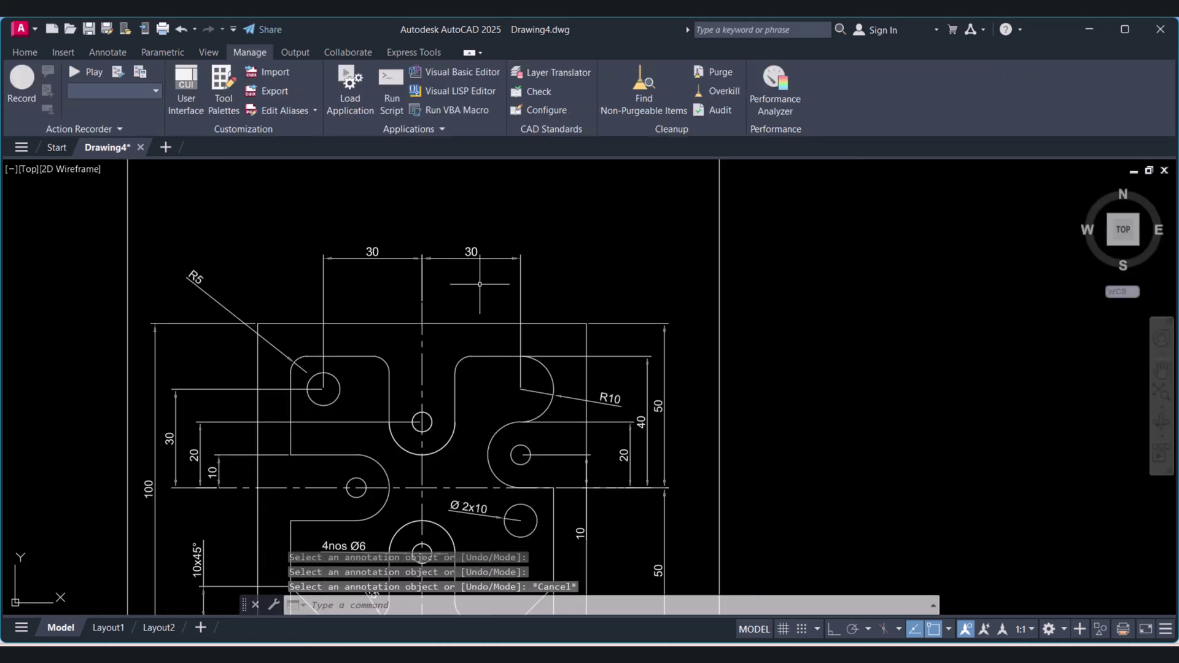
{"action": "scroll", "coordinate": [473, 287], "scroll_direction": "down", "scroll_amount": 1}
{"action": "scroll", "coordinate": [519, 338], "scroll_direction": "down", "scroll_amount": 1}
{"action": "scroll", "coordinate": [519, 337], "scroll_direction": "down", "scroll_amount": 1}
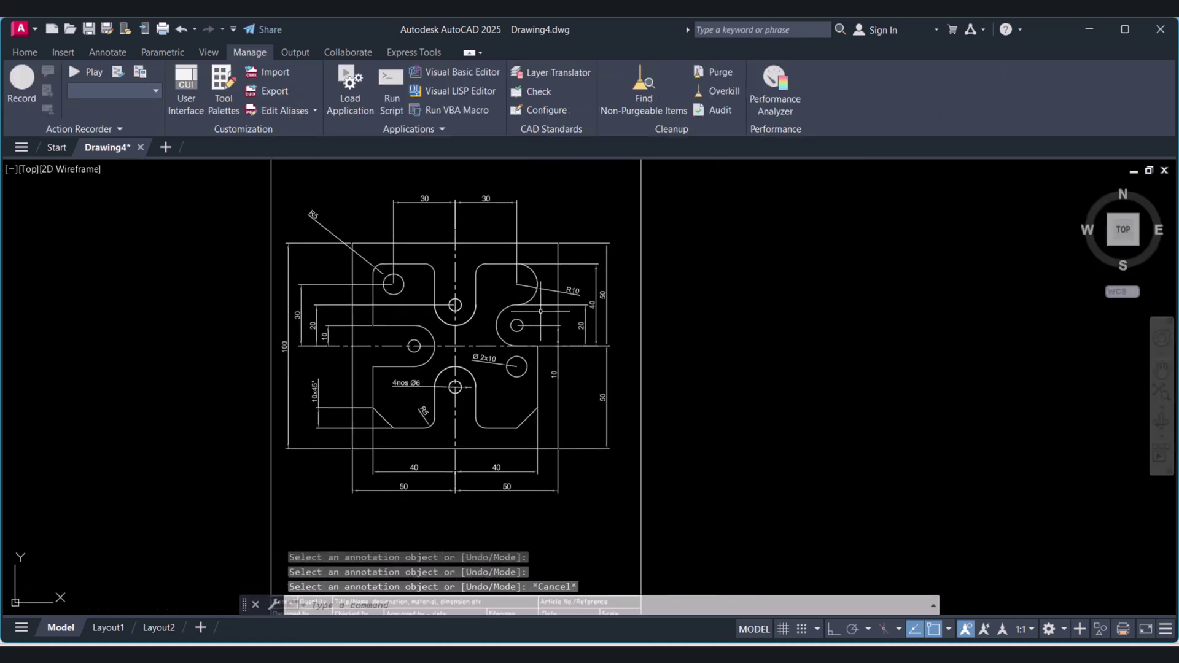
{"action": "scroll", "coordinate": [519, 374], "scroll_direction": "down", "scroll_amount": 2}
{"action": "scroll", "coordinate": [519, 378], "scroll_direction": "up", "scroll_amount": 4}
{"action": "key", "text": "Escape"}
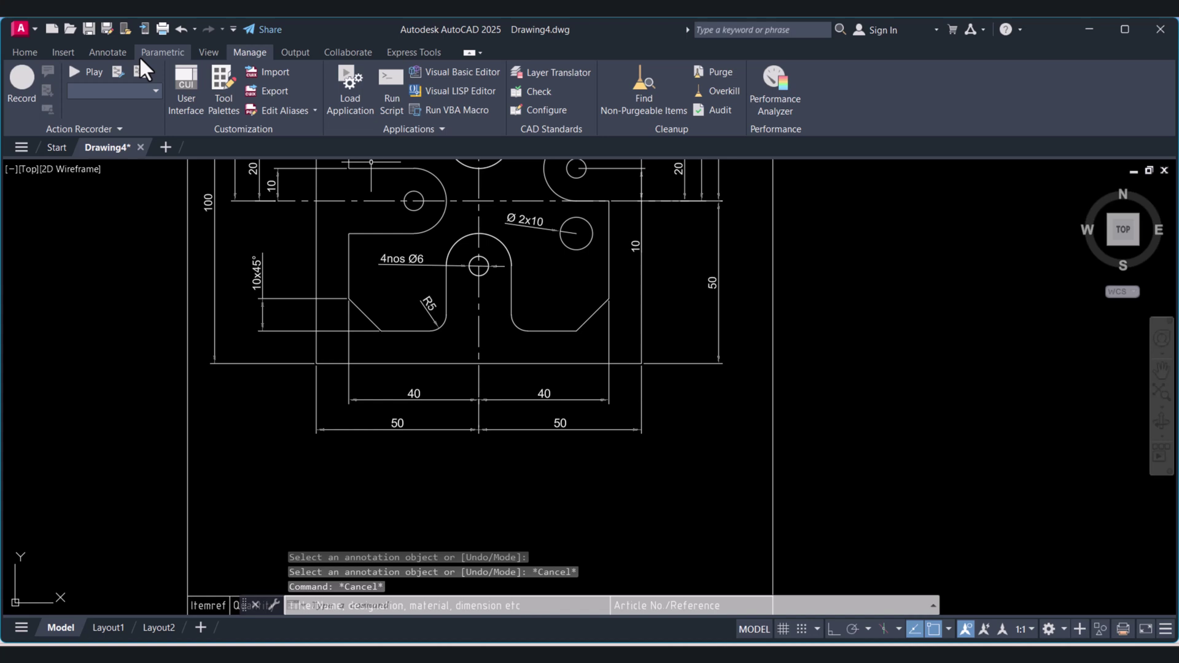
{"action": "left_click", "coordinate": [111, 53]}
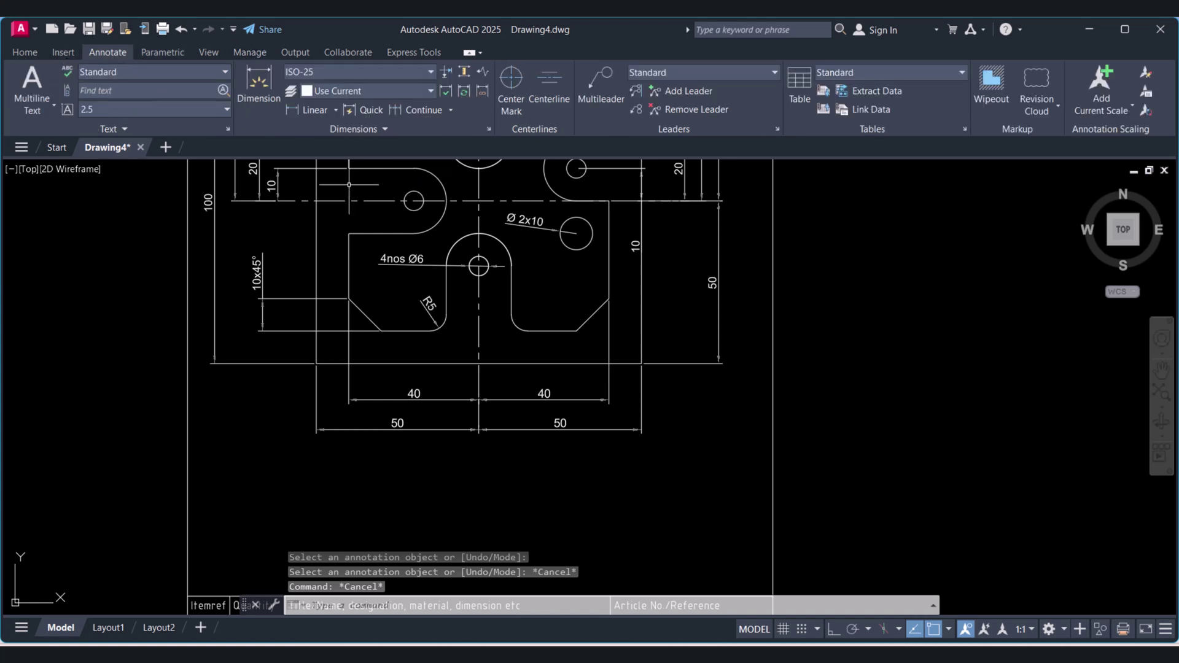
{"action": "left_click", "coordinate": [291, 109]}
{"action": "scroll", "coordinate": [627, 376], "scroll_direction": "up", "scroll_amount": 4}
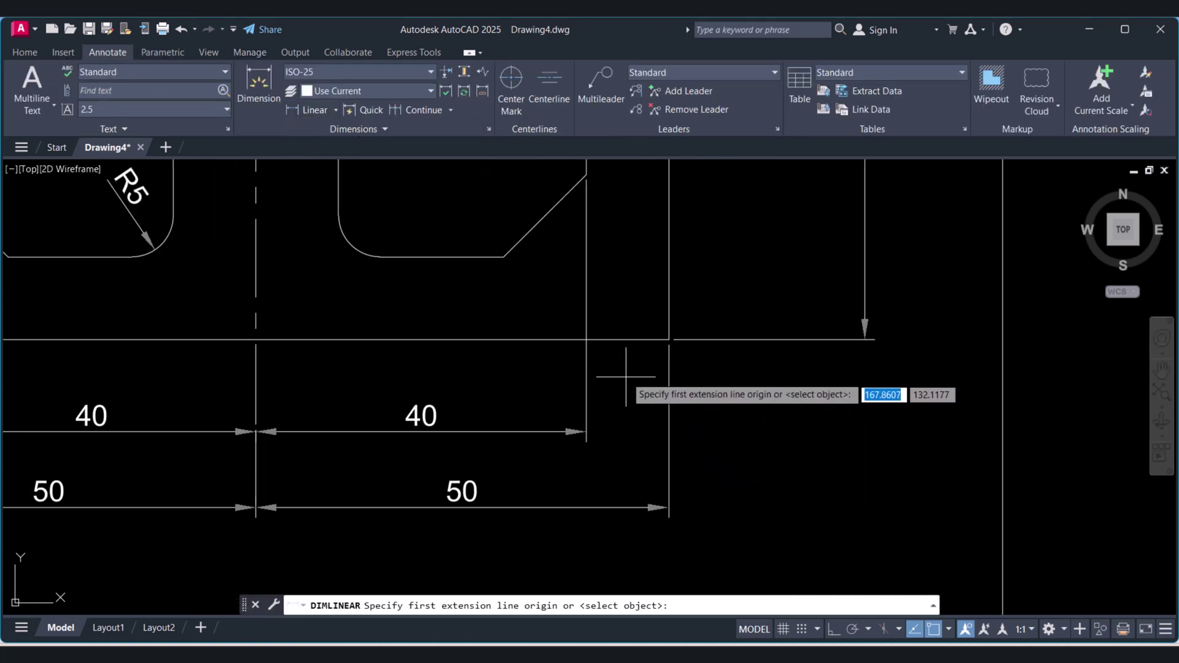
{"action": "left_click", "coordinate": [668, 340]}
{"action": "scroll", "coordinate": [668, 339], "scroll_direction": "down", "scroll_amount": 4}
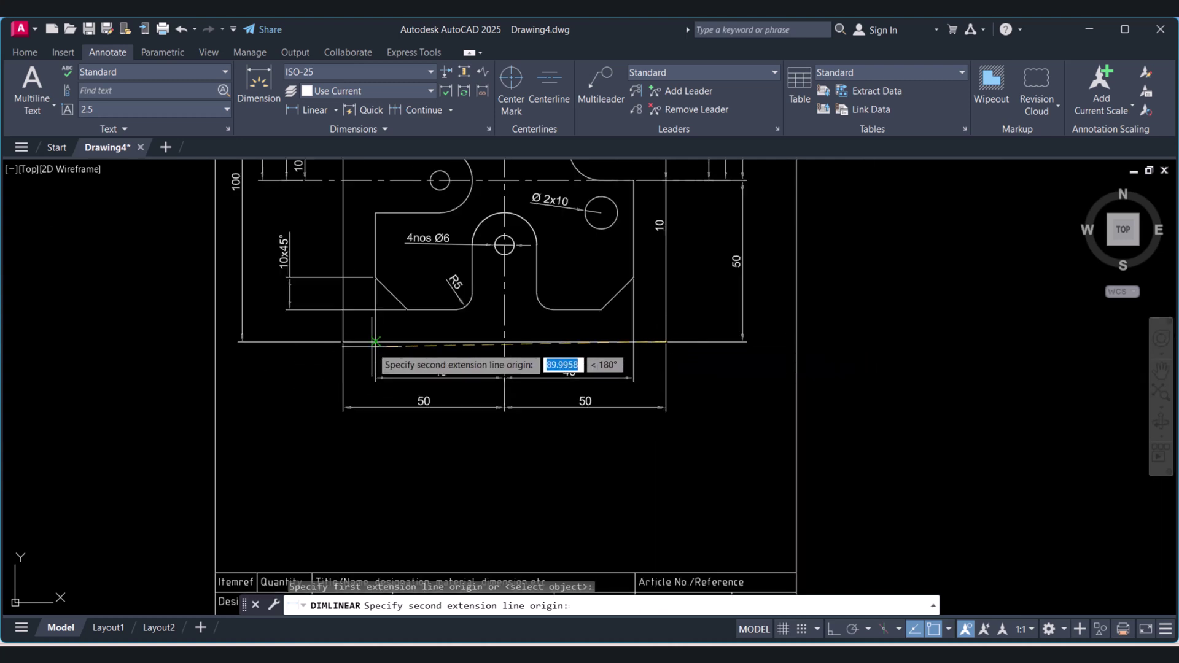
{"action": "left_click", "coordinate": [344, 341]}
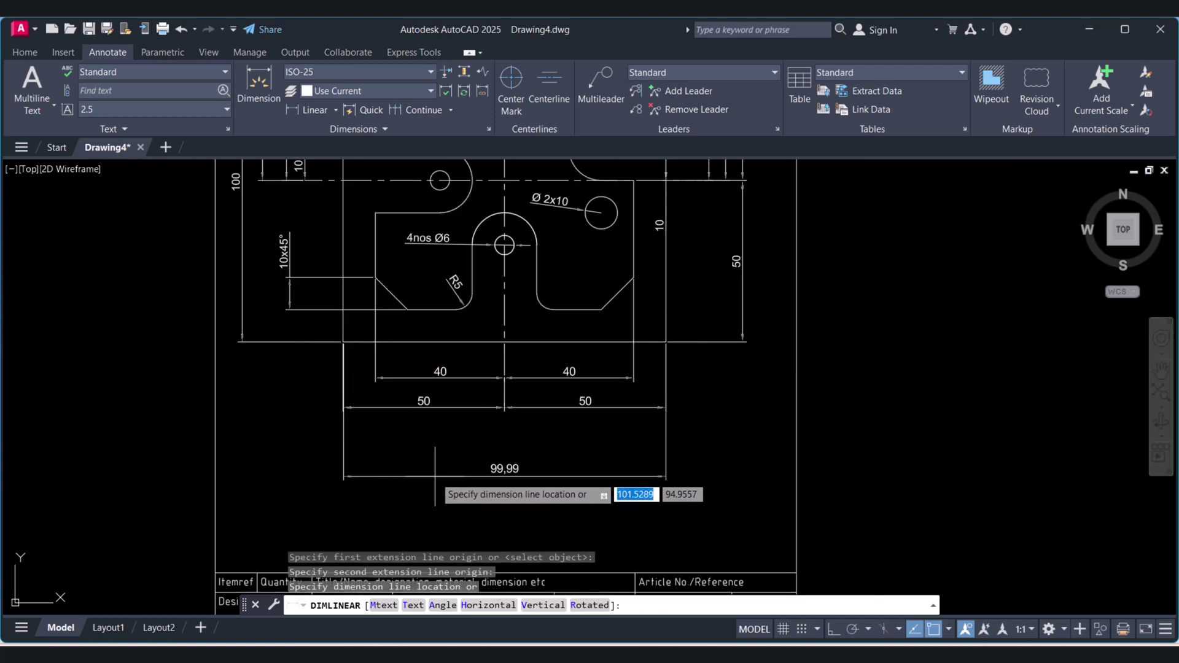
{"action": "scroll", "coordinate": [431, 471], "scroll_direction": "up", "scroll_amount": 2}
{"action": "scroll", "coordinate": [440, 468], "scroll_direction": "up", "scroll_amount": 2}
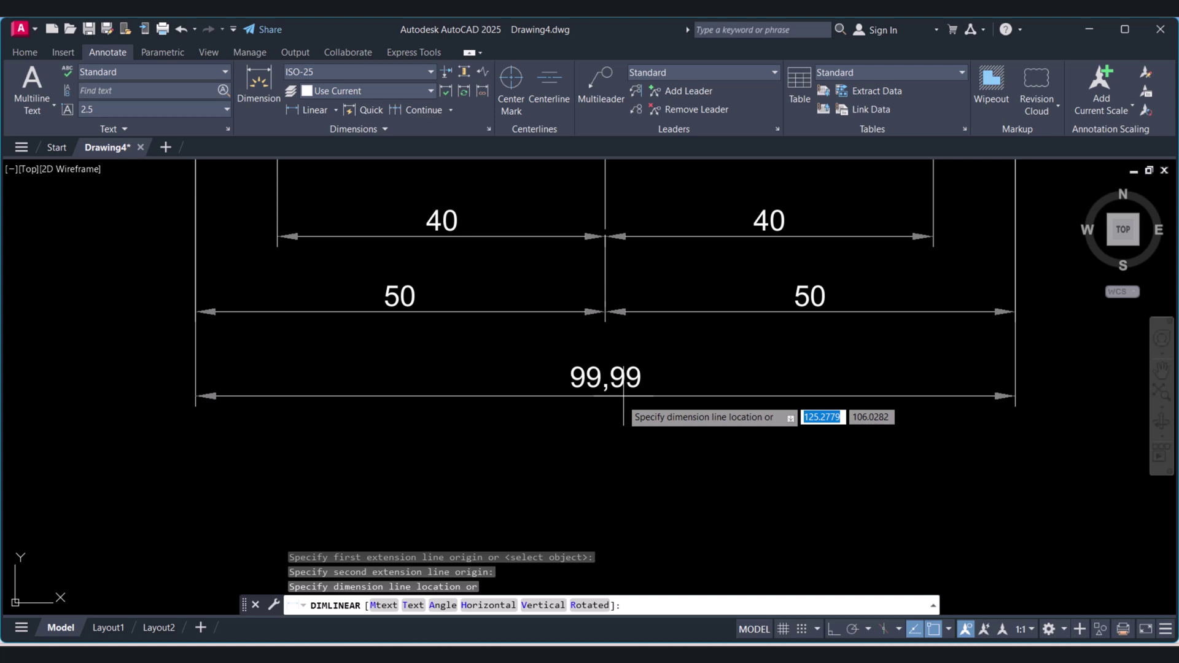
{"action": "left_click", "coordinate": [609, 460]}
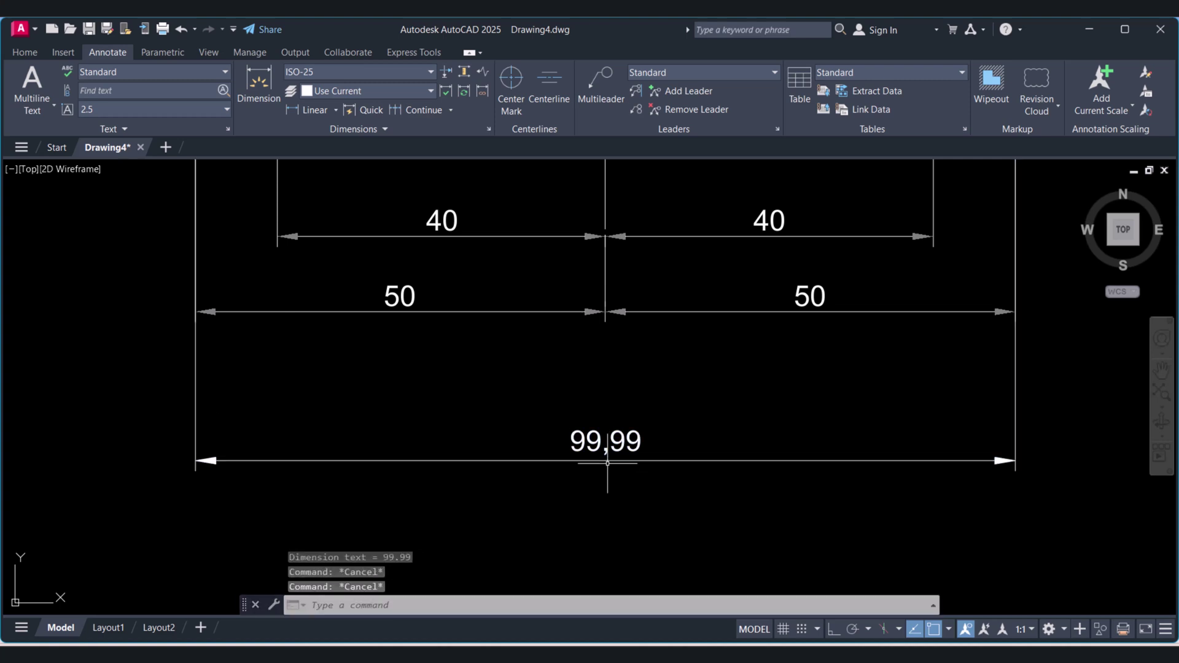
{"action": "type", "text": "e"}
{"action": "key", "text": "Return"}
{"action": "left_click", "coordinate": [752, 512]}
{"action": "left_click", "coordinate": [678, 399]}
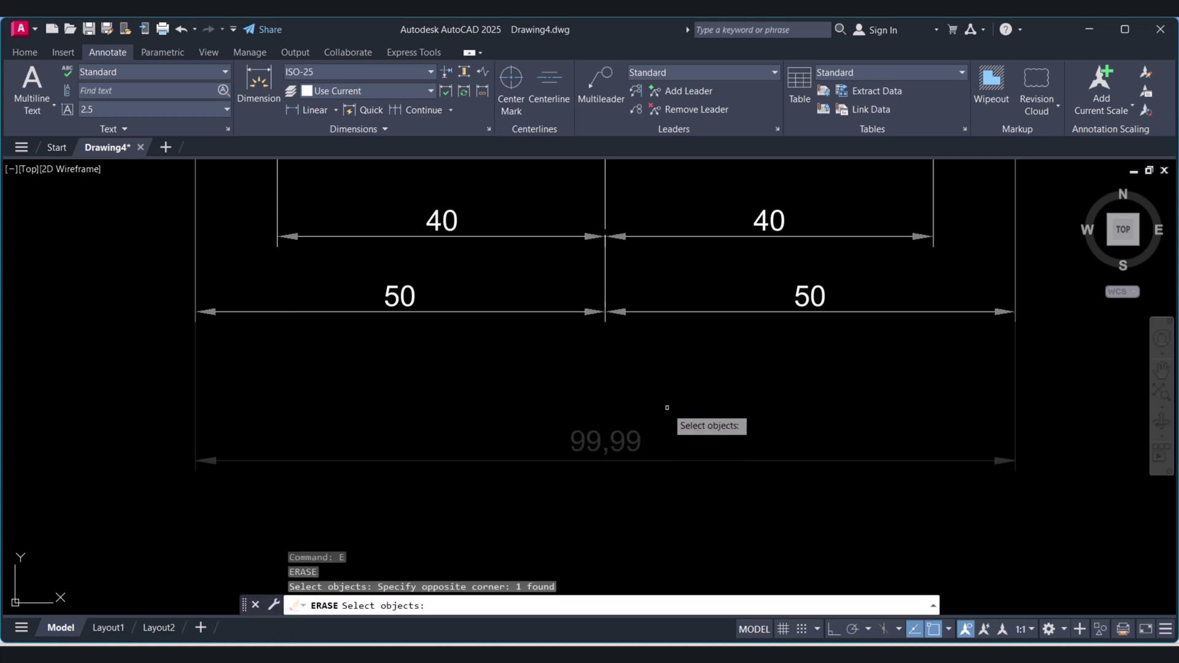
{"action": "key", "text": "Return"}
{"action": "scroll", "coordinate": [606, 421], "scroll_direction": "down", "scroll_amount": 5}
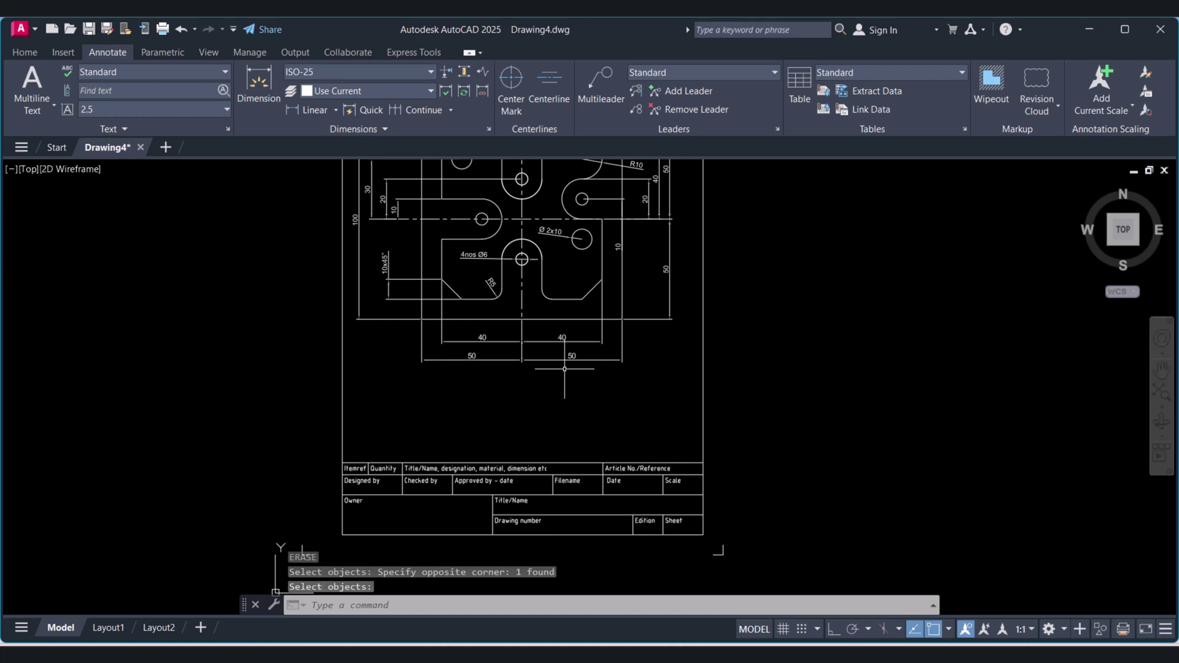
{"action": "middle_click_drag", "start_coordinate": [573, 374], "coordinate": [569, 429]}
{"action": "scroll", "coordinate": [585, 390], "scroll_direction": "up", "scroll_amount": 2}
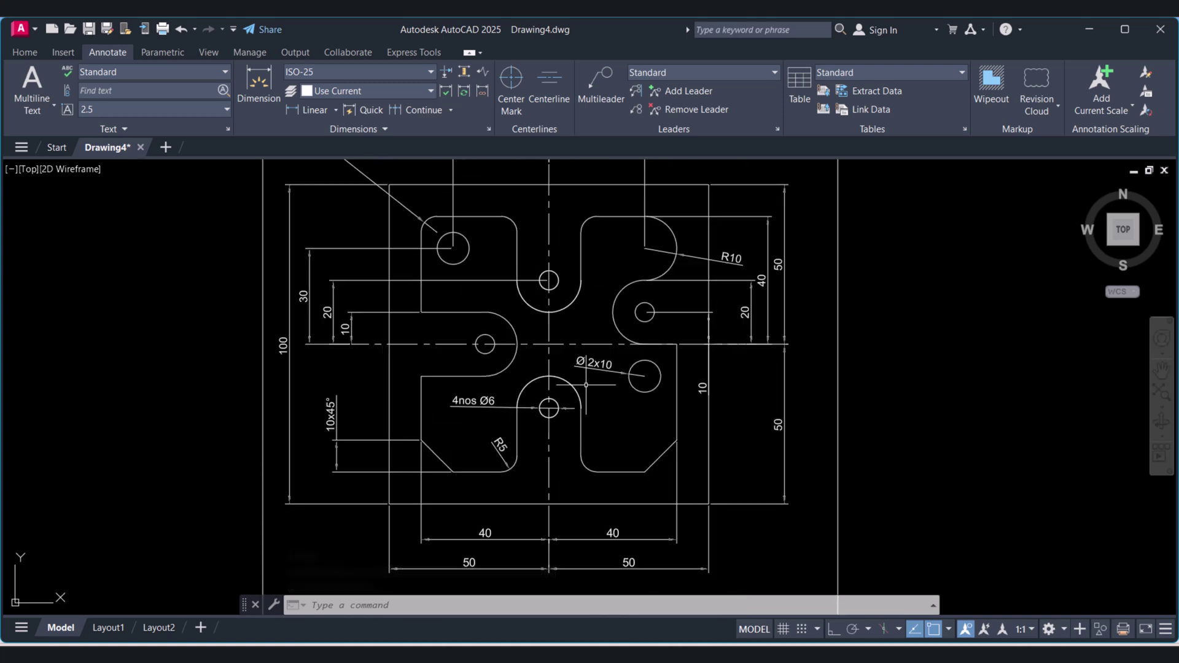
{"action": "scroll", "coordinate": [582, 388], "scroll_direction": "down", "scroll_amount": 2}
- Trial-select and deselect objects, including the vertical line above the top-left hole
{"action": "left_click", "coordinate": [745, 433]}
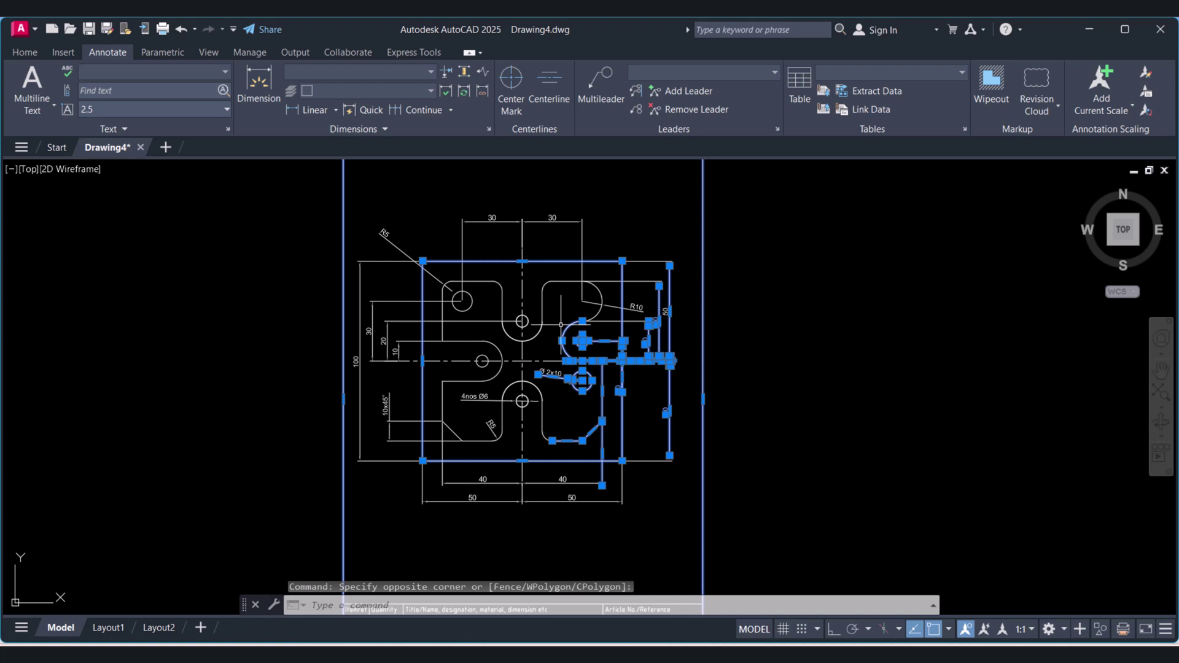
{"action": "key", "text": "Escape"}
{"action": "left_click", "coordinate": [462, 249]}
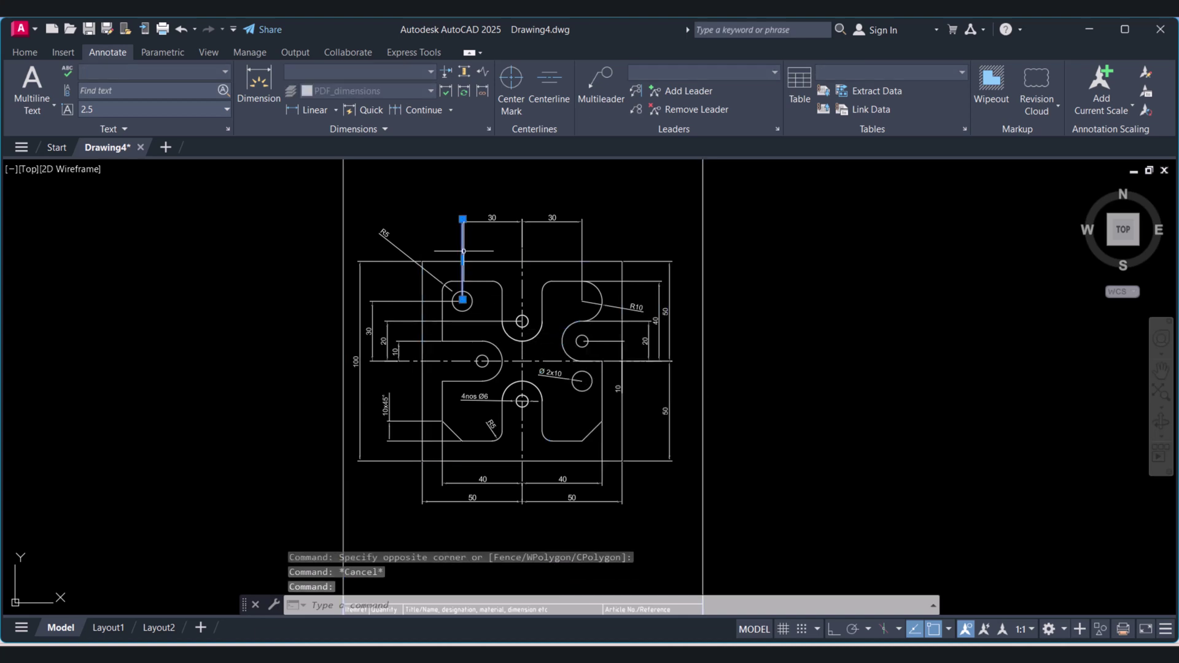
{"action": "key", "text": "Escape"}
- Move the square part outline onto the PDF_Text layer
{"action": "left_click", "coordinate": [24, 52]}
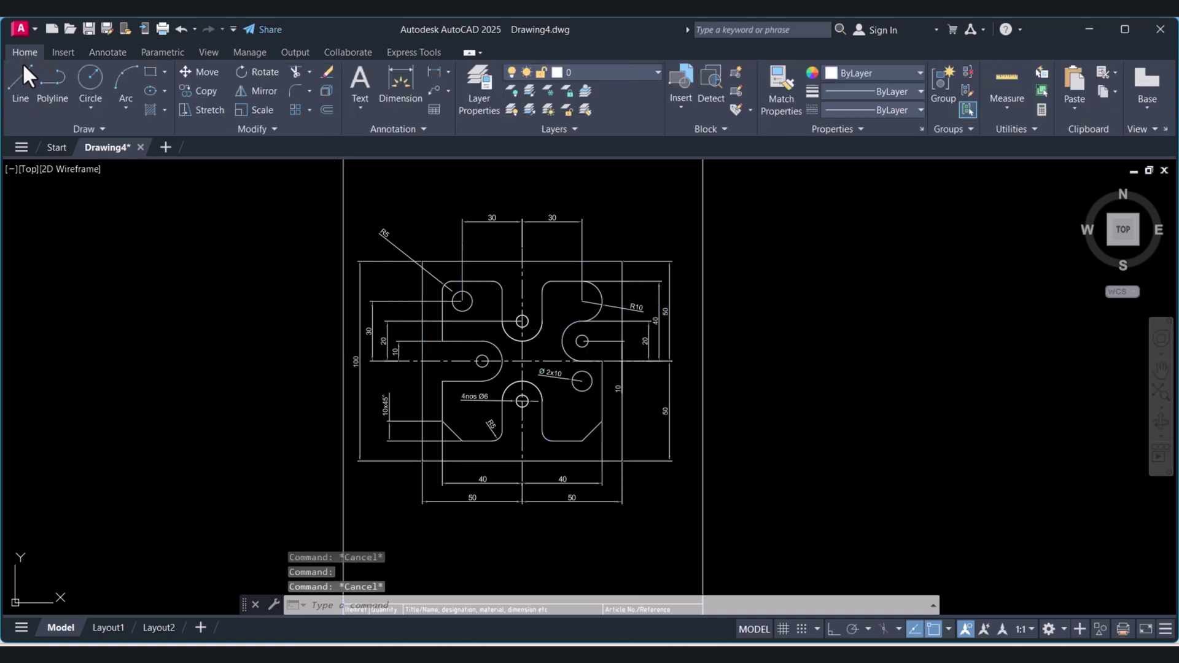
{"action": "left_click", "coordinate": [619, 261]}
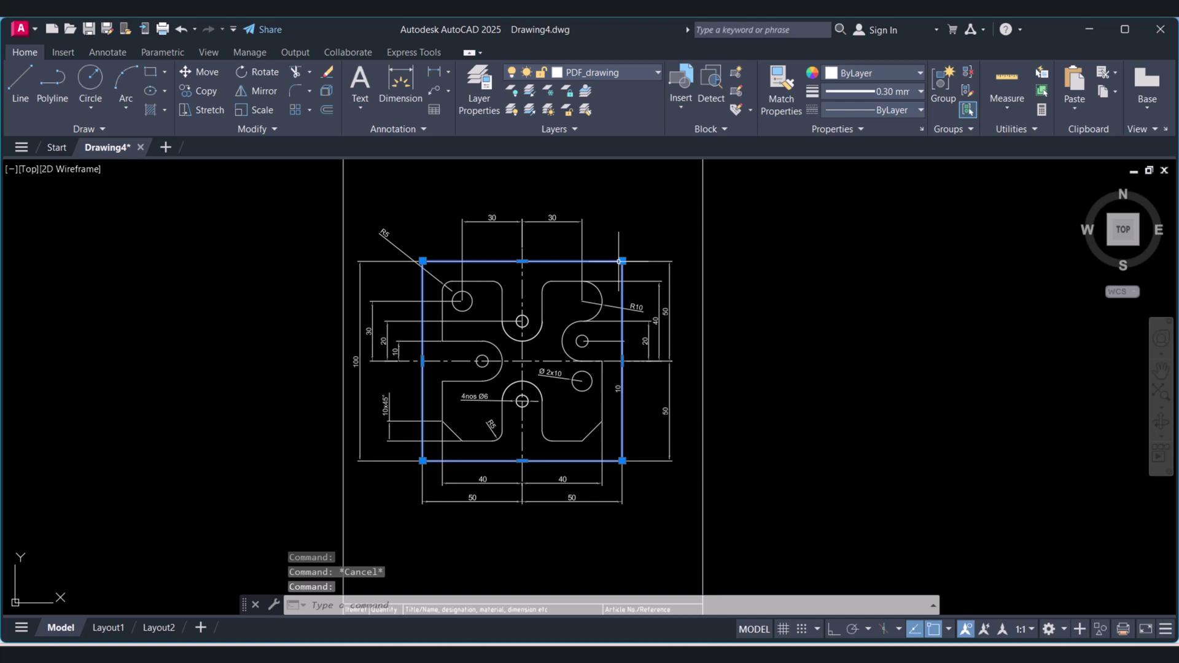
{"action": "left_click", "coordinate": [657, 72]}
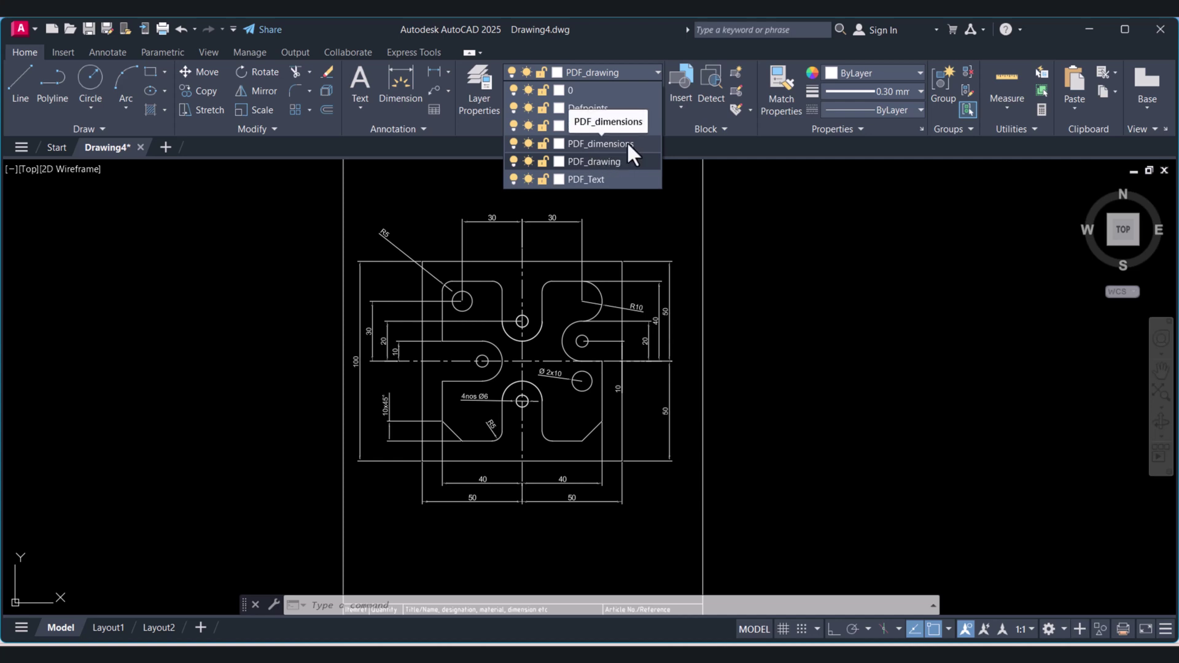
{"action": "left_click", "coordinate": [571, 180]}
{"action": "left_click", "coordinate": [622, 276]}
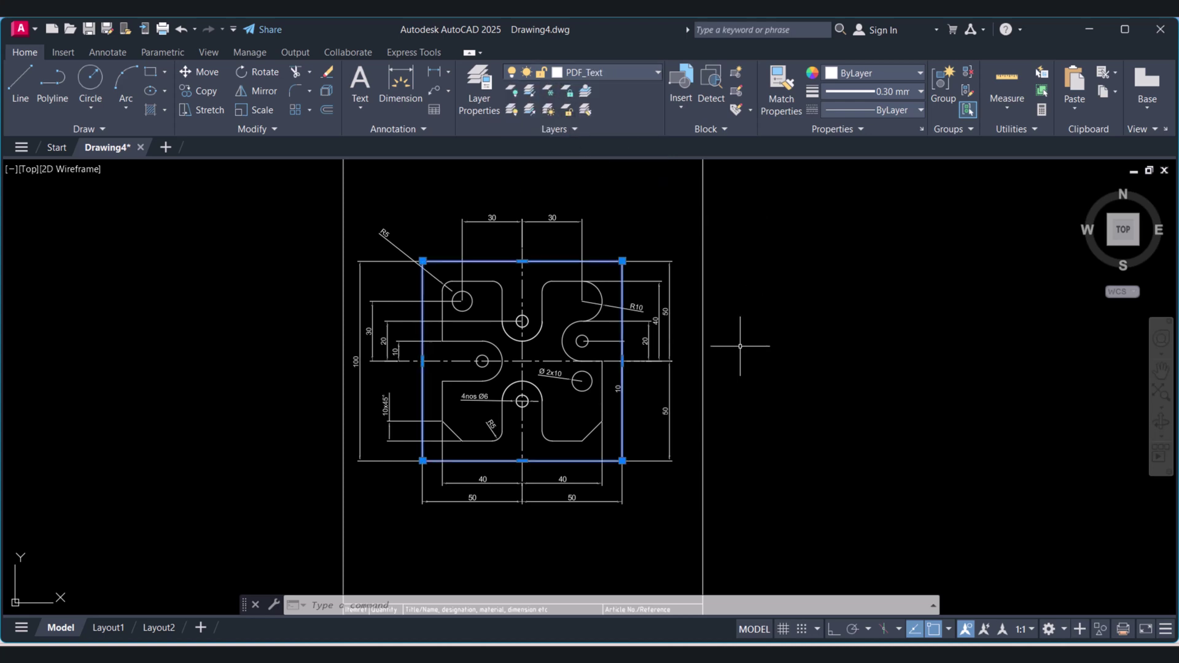
{"action": "key", "text": "Escape"}
{"action": "key", "text": "Escape"}
{"action": "scroll", "coordinate": [787, 442], "scroll_direction": "down", "scroll_amount": 3}
{"action": "scroll", "coordinate": [605, 395], "scroll_direction": "up", "scroll_amount": 2}
{"action": "scroll", "coordinate": [605, 395], "scroll_direction": "up", "scroll_amount": 3}
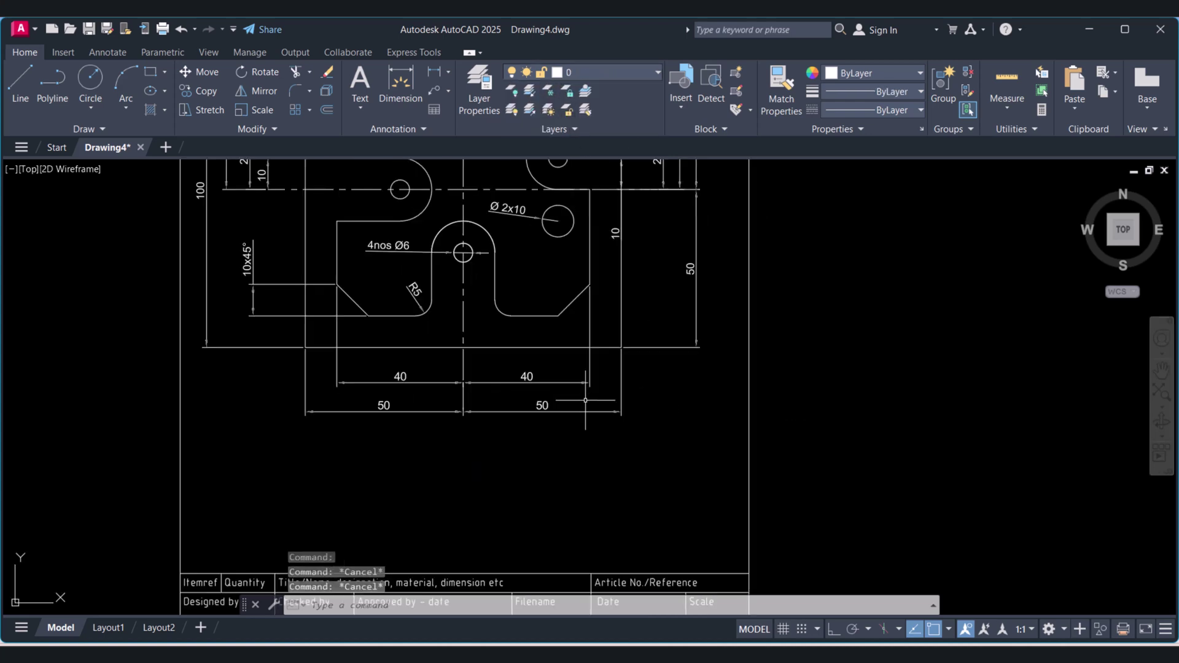
{"action": "scroll", "coordinate": [605, 394], "scroll_direction": "up", "scroll_amount": 2}
{"action": "scroll", "coordinate": [605, 394], "scroll_direction": "down", "scroll_amount": 1}
{"action": "scroll", "coordinate": [608, 387], "scroll_direction": "down", "scroll_amount": 2}
{"action": "scroll", "coordinate": [639, 351], "scroll_direction": "up", "scroll_amount": 3}
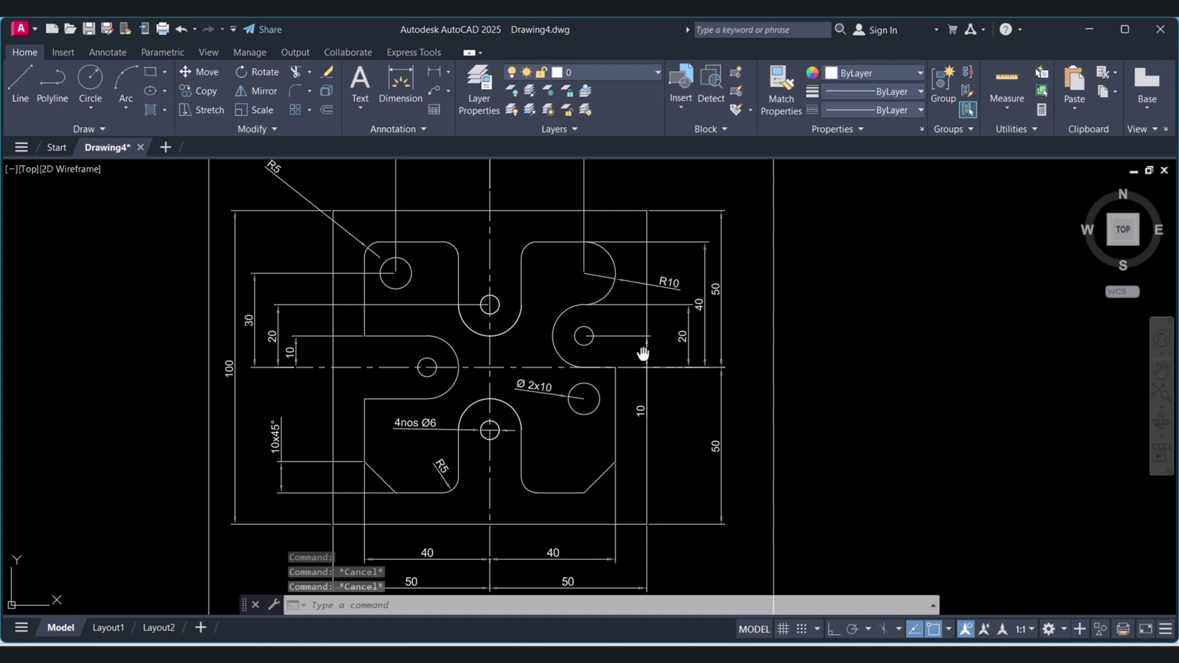
{"action": "scroll", "coordinate": [621, 365], "scroll_direction": "up", "scroll_amount": 1}
{"action": "scroll", "coordinate": [621, 366], "scroll_direction": "down", "scroll_amount": 1}
{"action": "scroll", "coordinate": [606, 356], "scroll_direction": "down", "scroll_amount": 1}
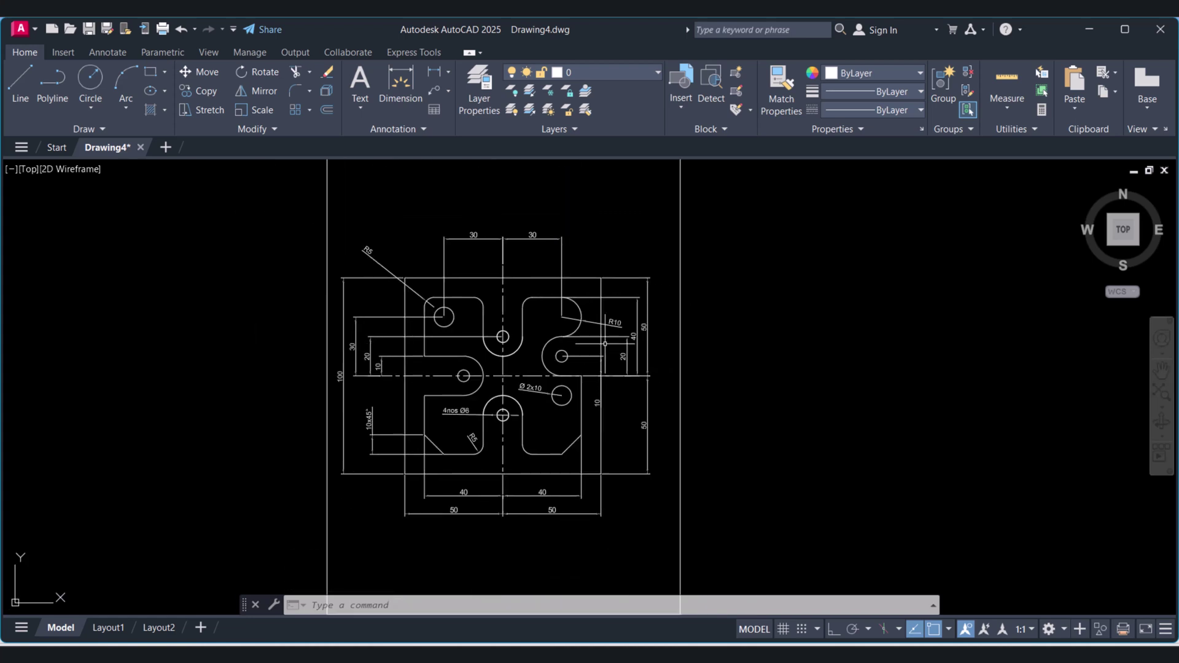
{"action": "scroll", "coordinate": [606, 351], "scroll_direction": "down", "scroll_amount": 2}
{"action": "scroll", "coordinate": [600, 358], "scroll_direction": "up", "scroll_amount": 2}
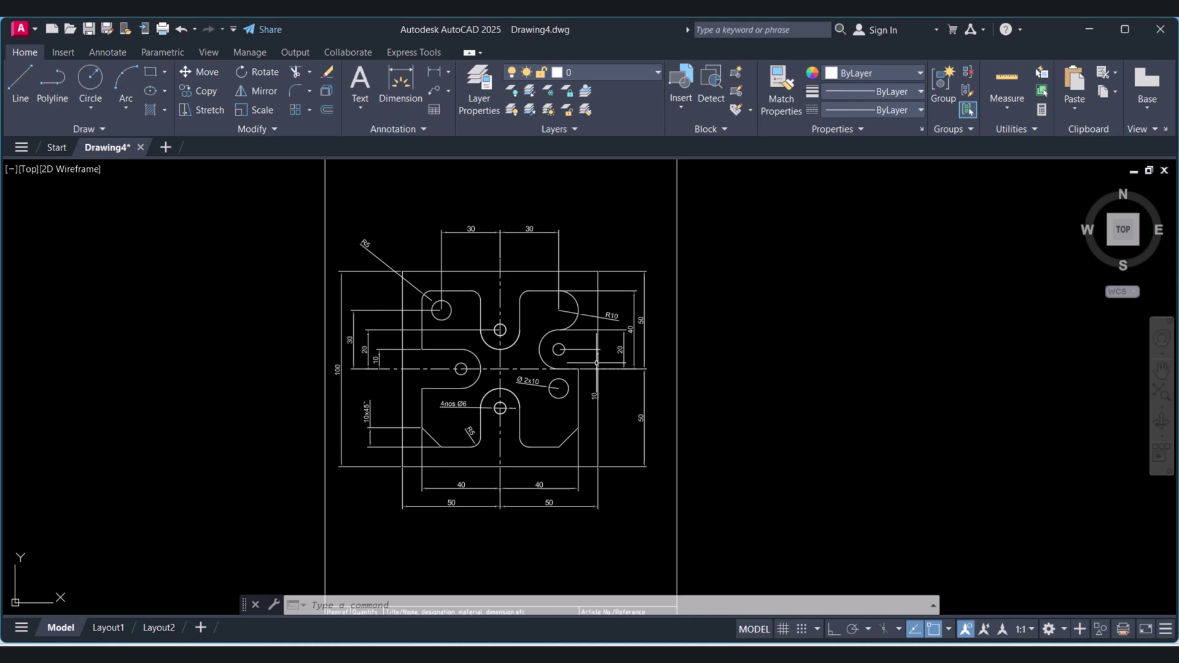
{"action": "scroll", "coordinate": [600, 359], "scroll_direction": "down", "scroll_amount": 2}
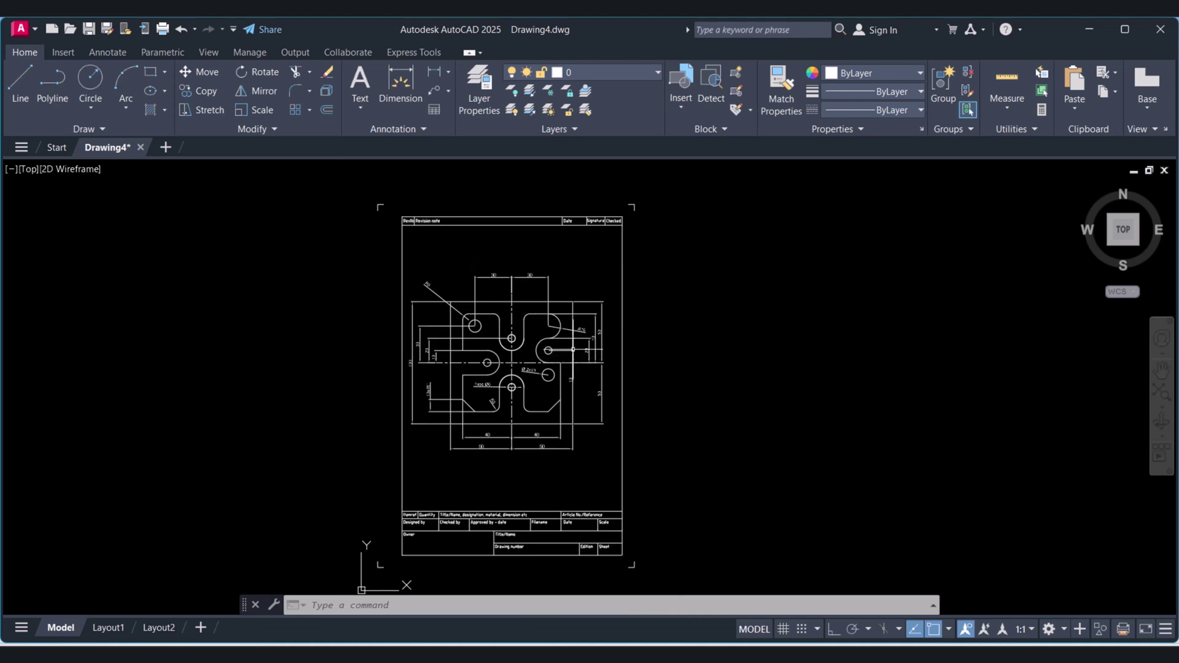
{"action": "scroll", "coordinate": [519, 334], "scroll_direction": "up", "scroll_amount": 2}
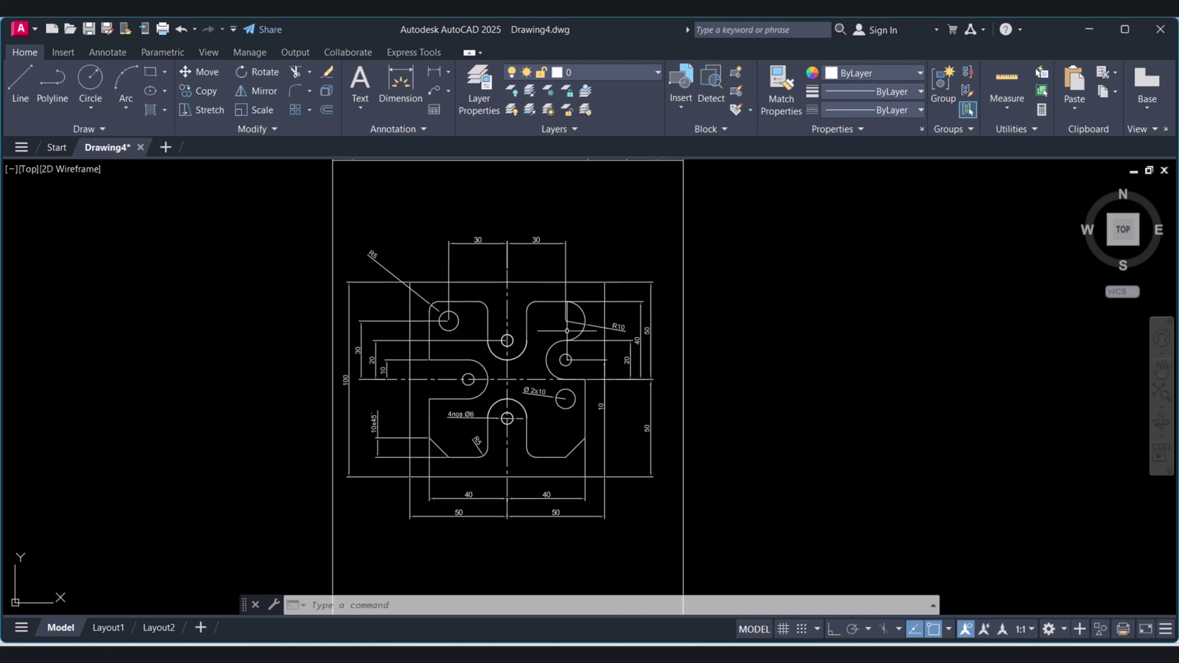
{"action": "scroll", "coordinate": [521, 320], "scroll_direction": "up", "scroll_amount": 2}
{"action": "scroll", "coordinate": [520, 319], "scroll_direction": "down", "scroll_amount": 4}
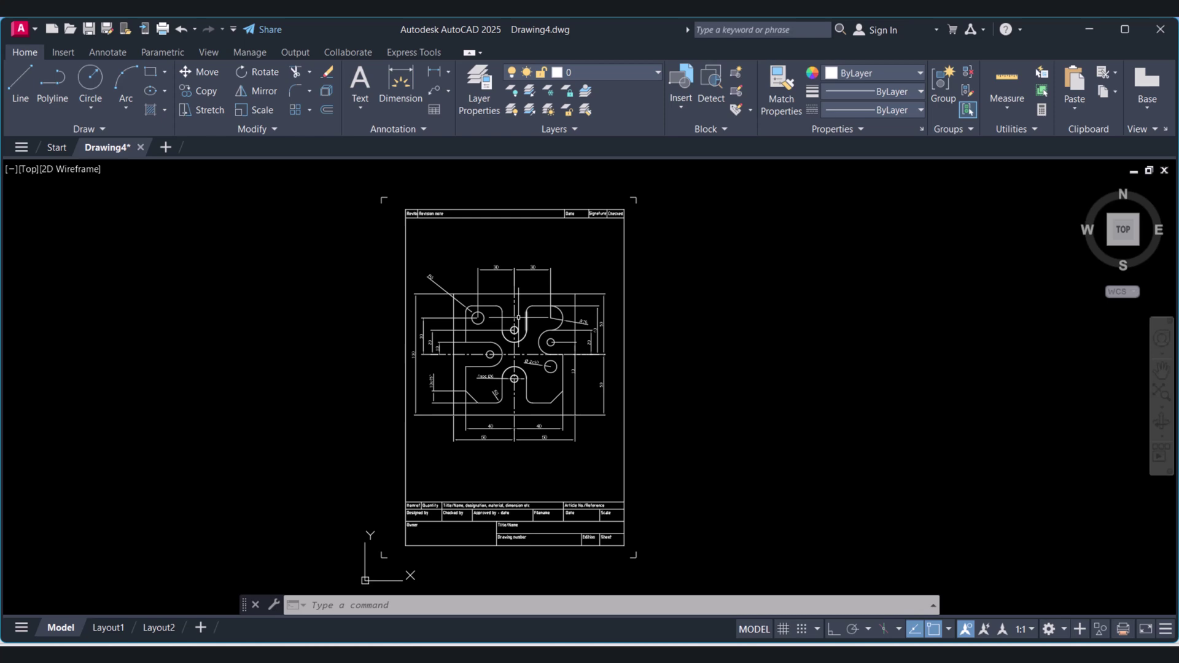